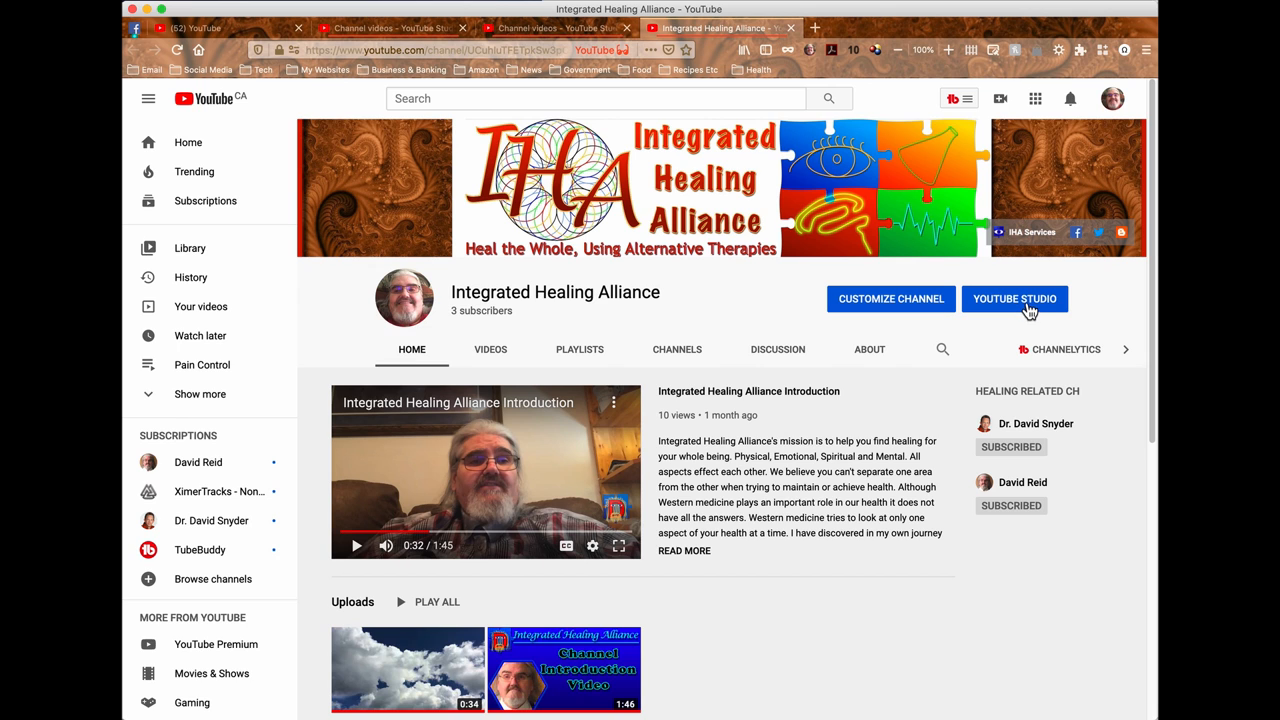
- Open YouTube Studio and bring up the details of the uploaded "Ground View of Clouds" video for editing
click(1028, 304)
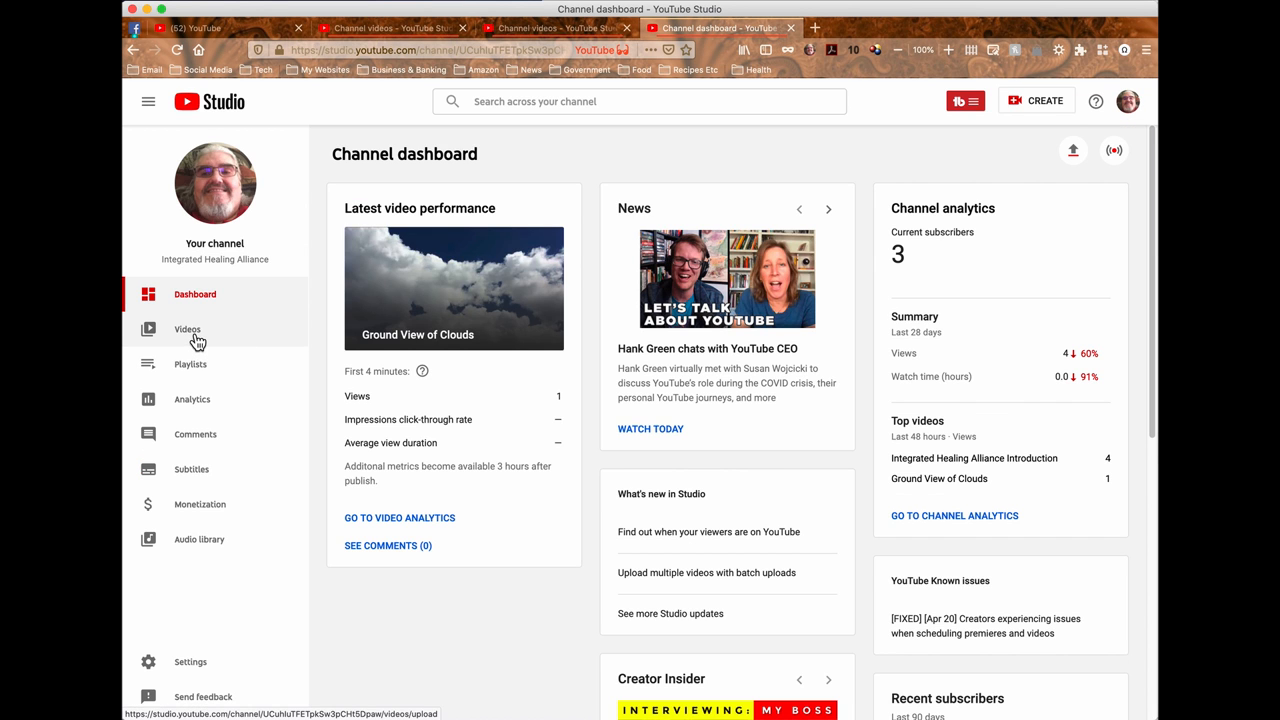
click(195, 336)
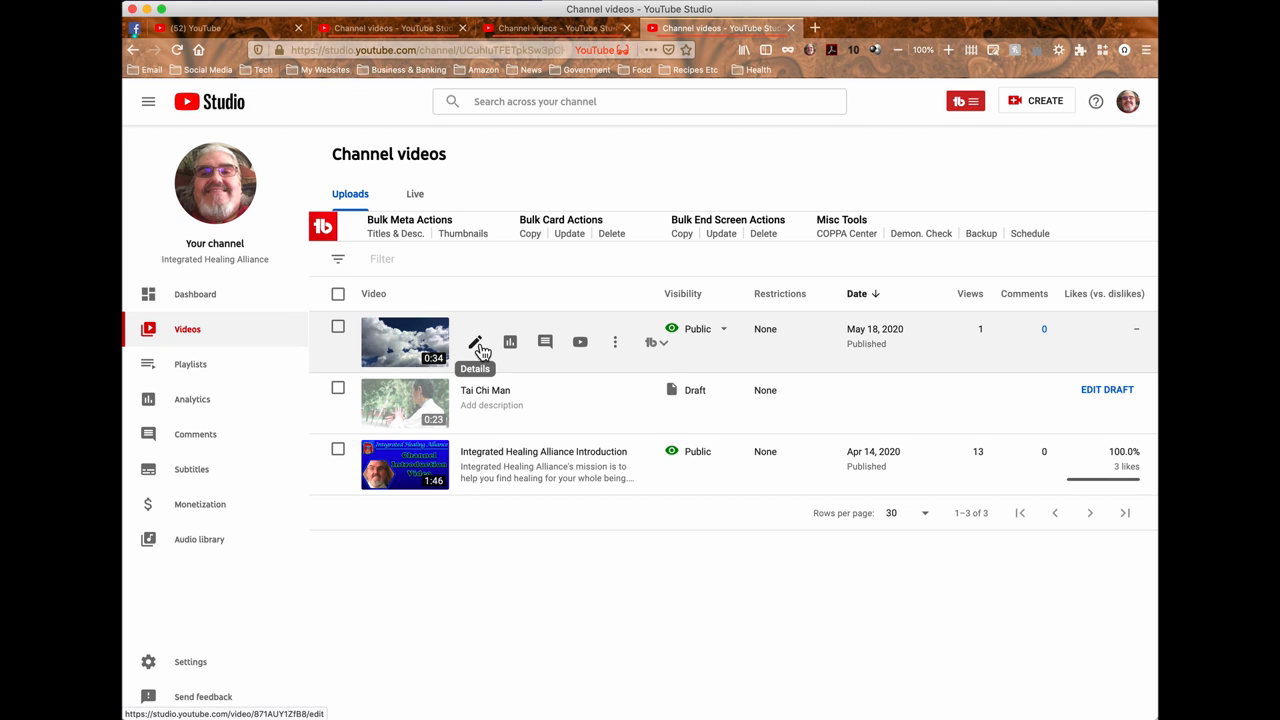
click(476, 344)
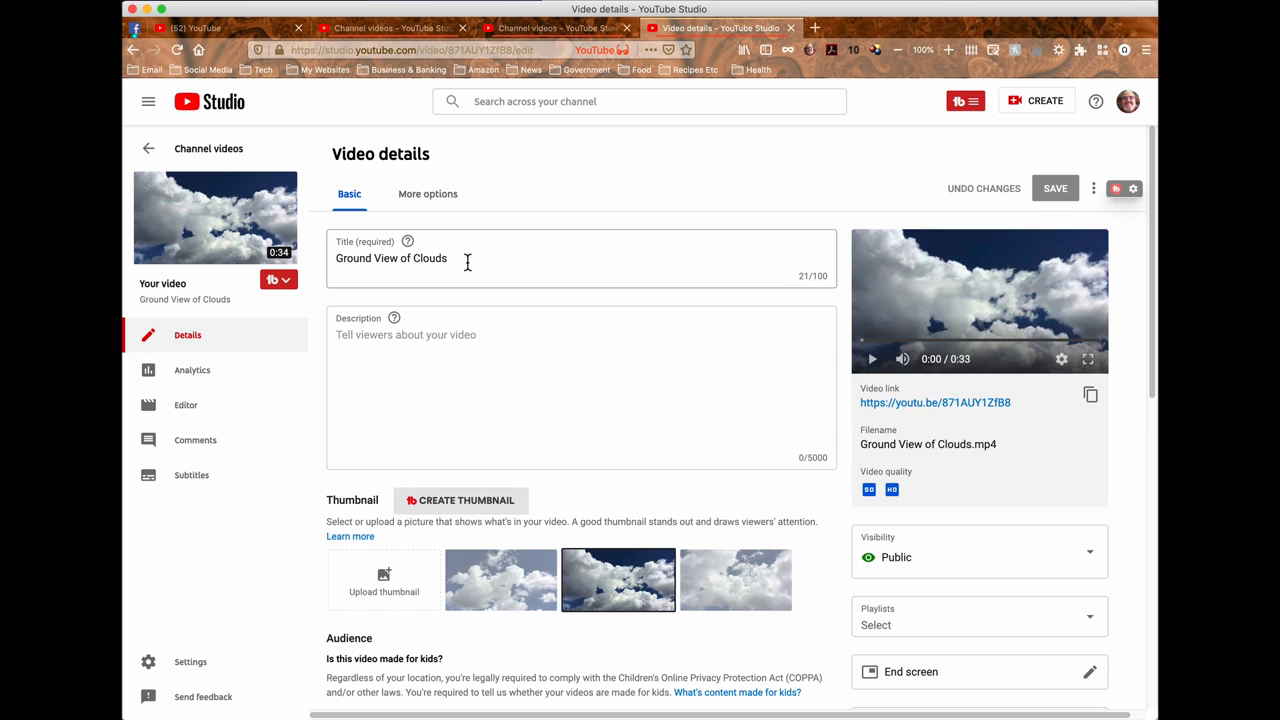
- Enter the video description "Ground View of clouds. Clouds seen from an airplane. Speeding through the clouds. My trip through the clouds"
click(477, 261)
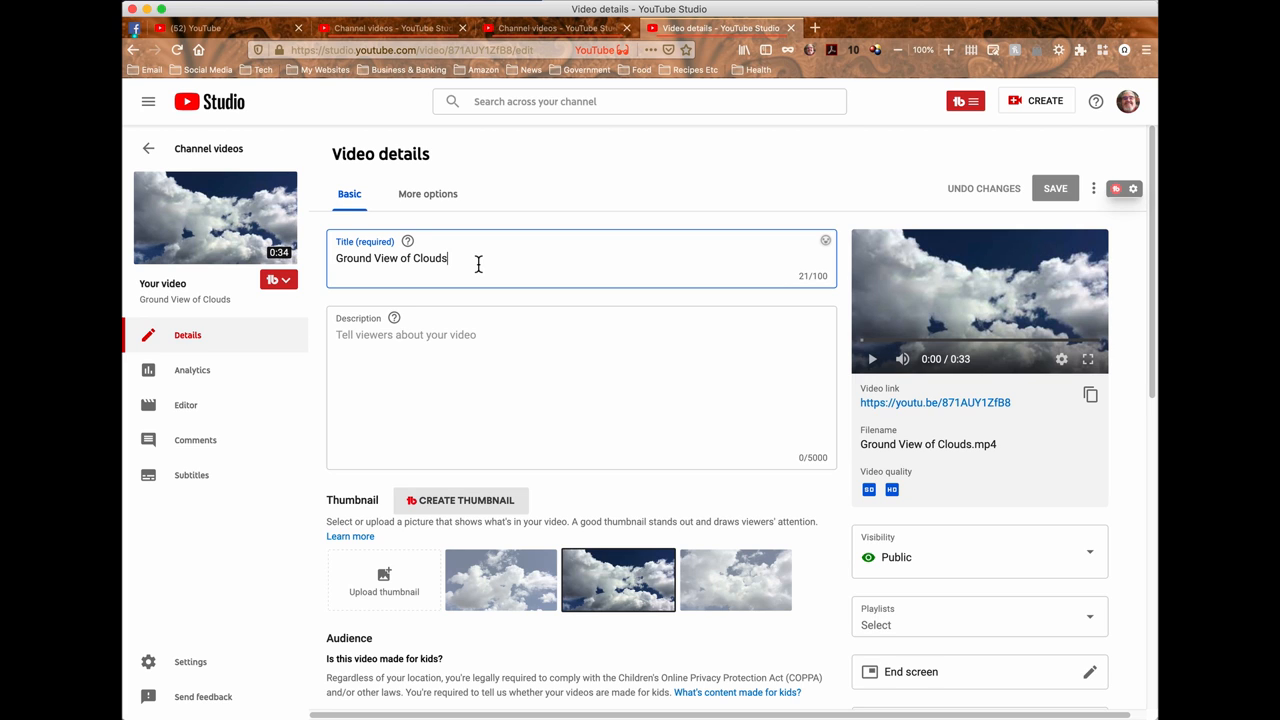
click(396, 343)
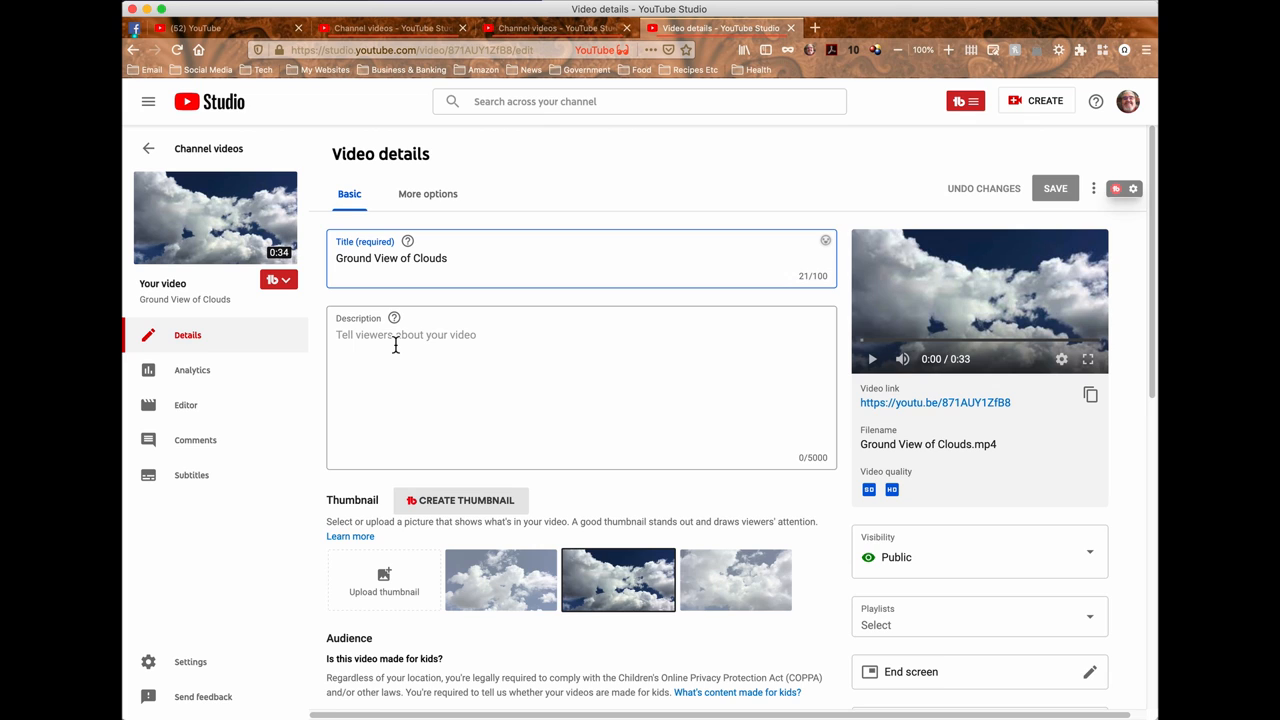
click(428, 343)
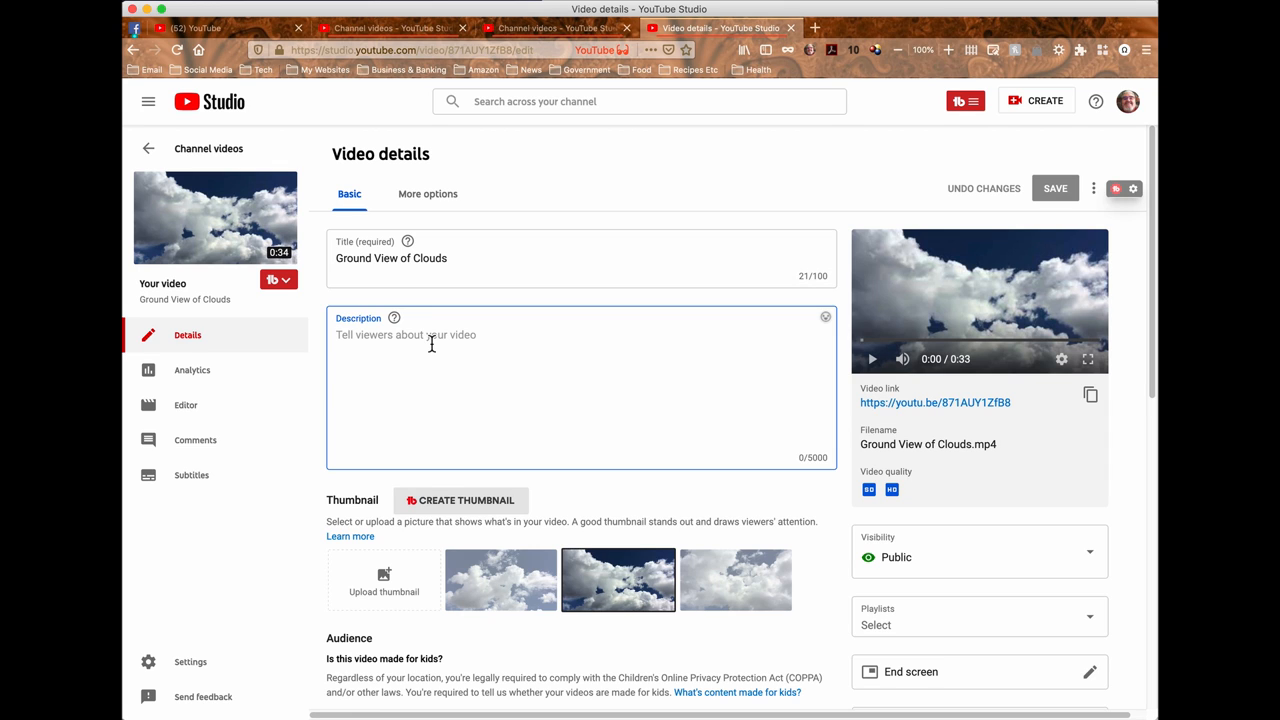
text(Gr)
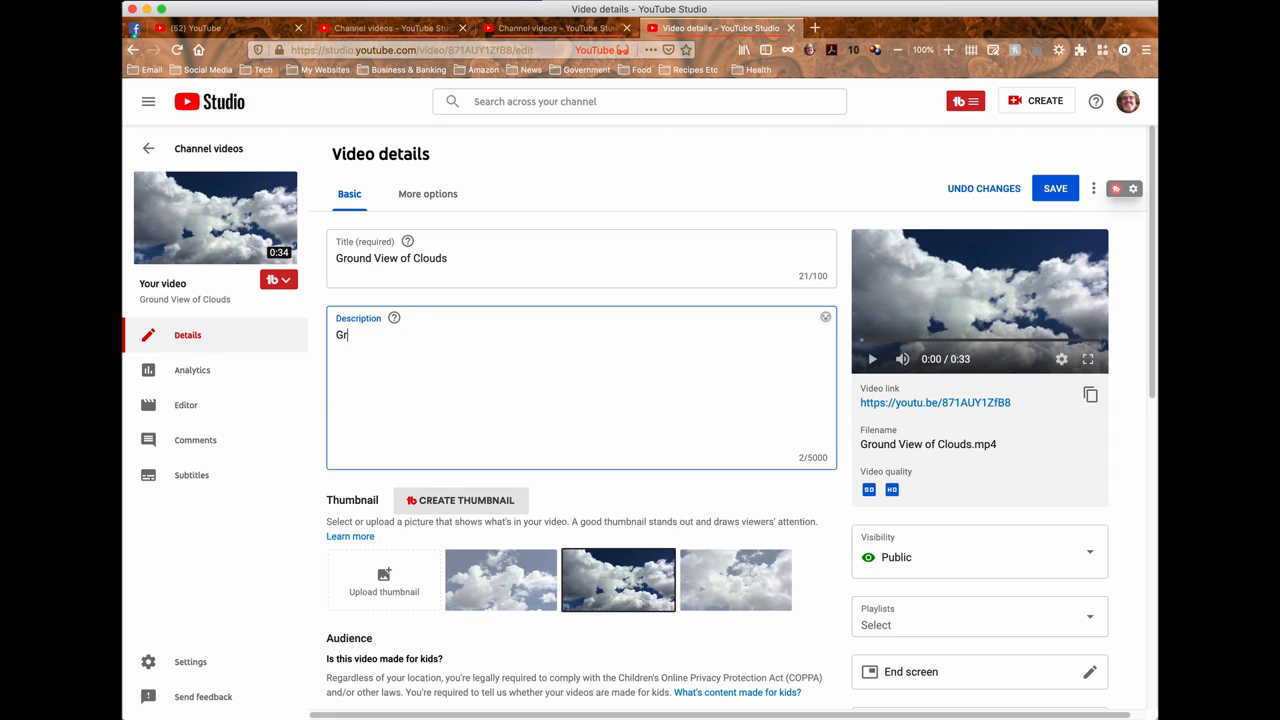
text(ound View of clouds.Cloud)
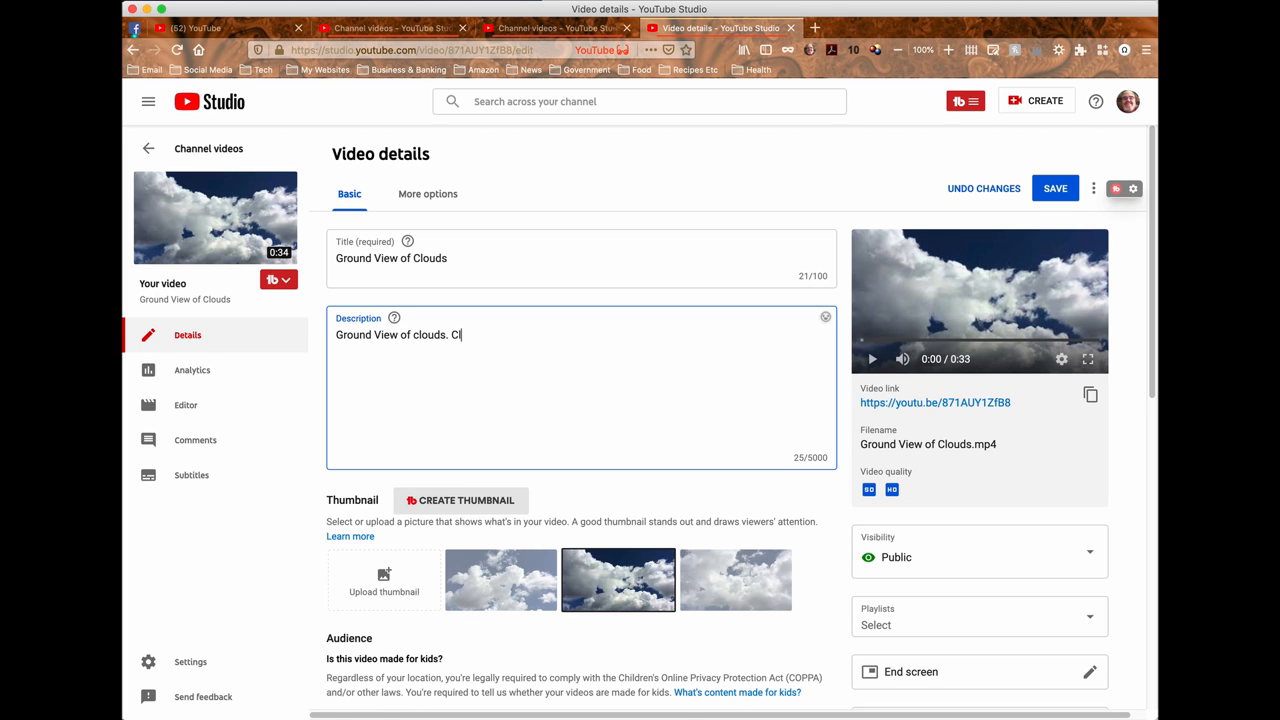
text(s seen from an airplane.)
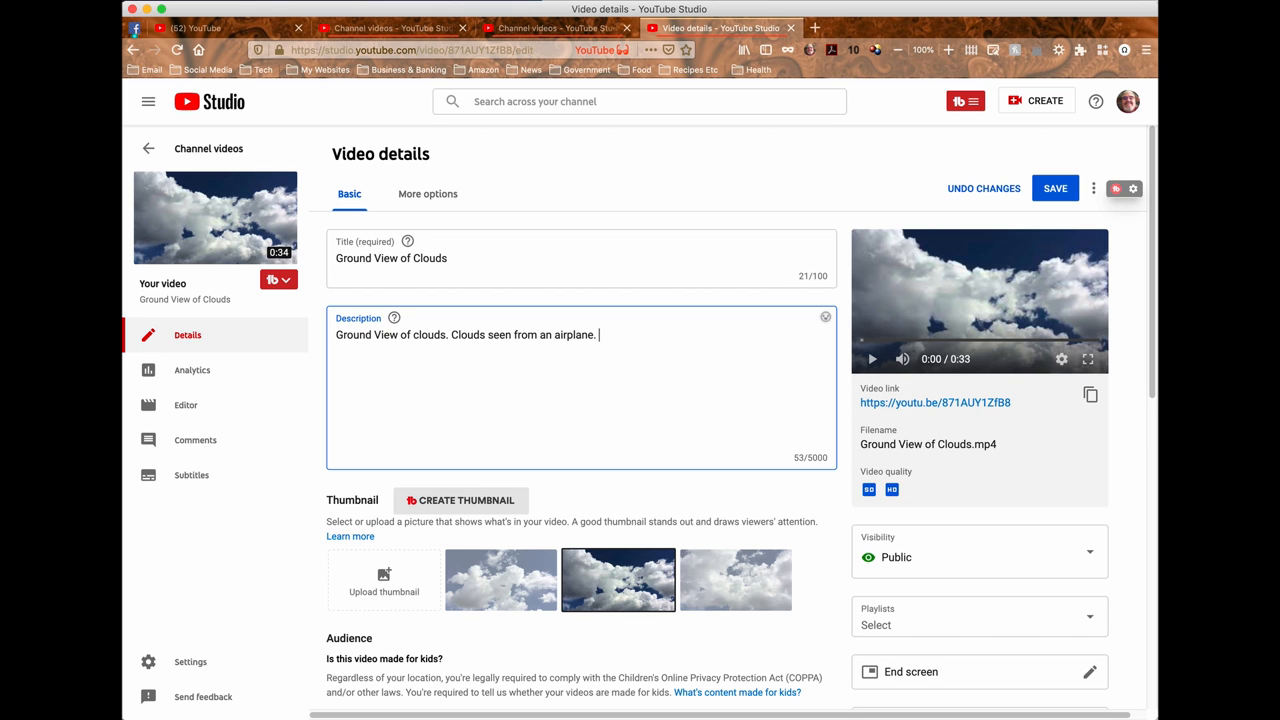
text( Speeding through the clouds)
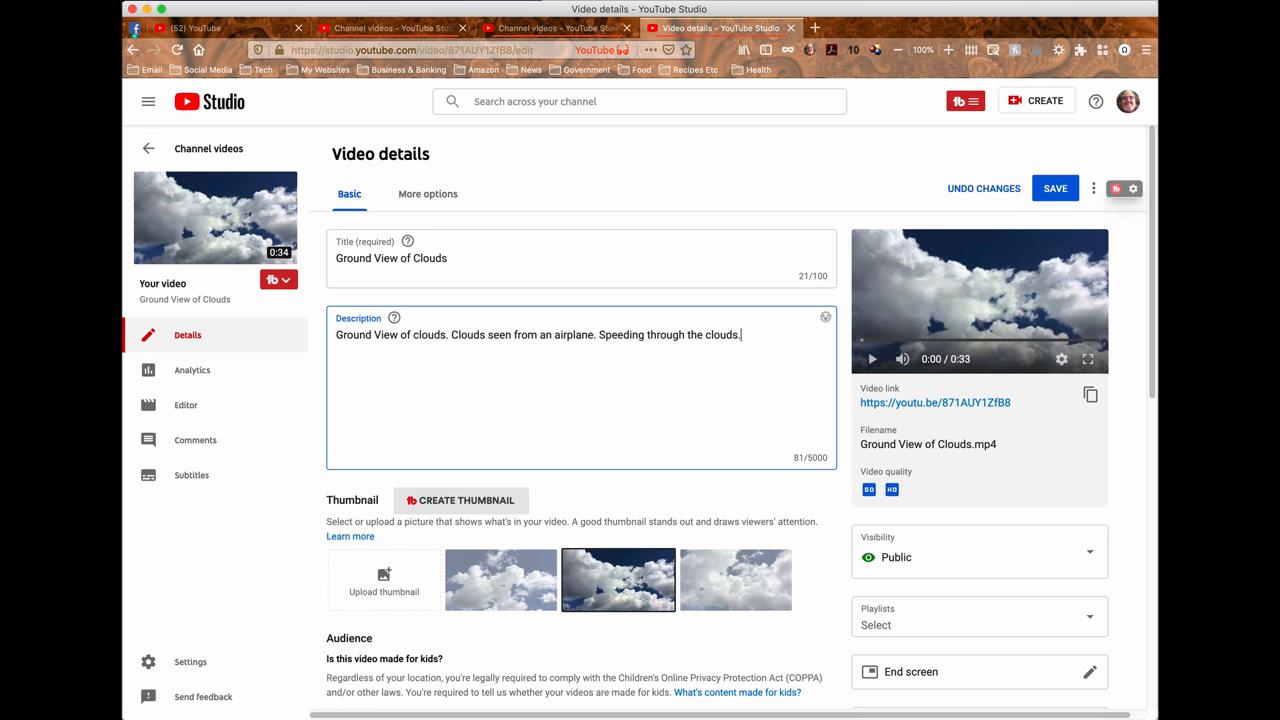
text(. My trip through the clouds)
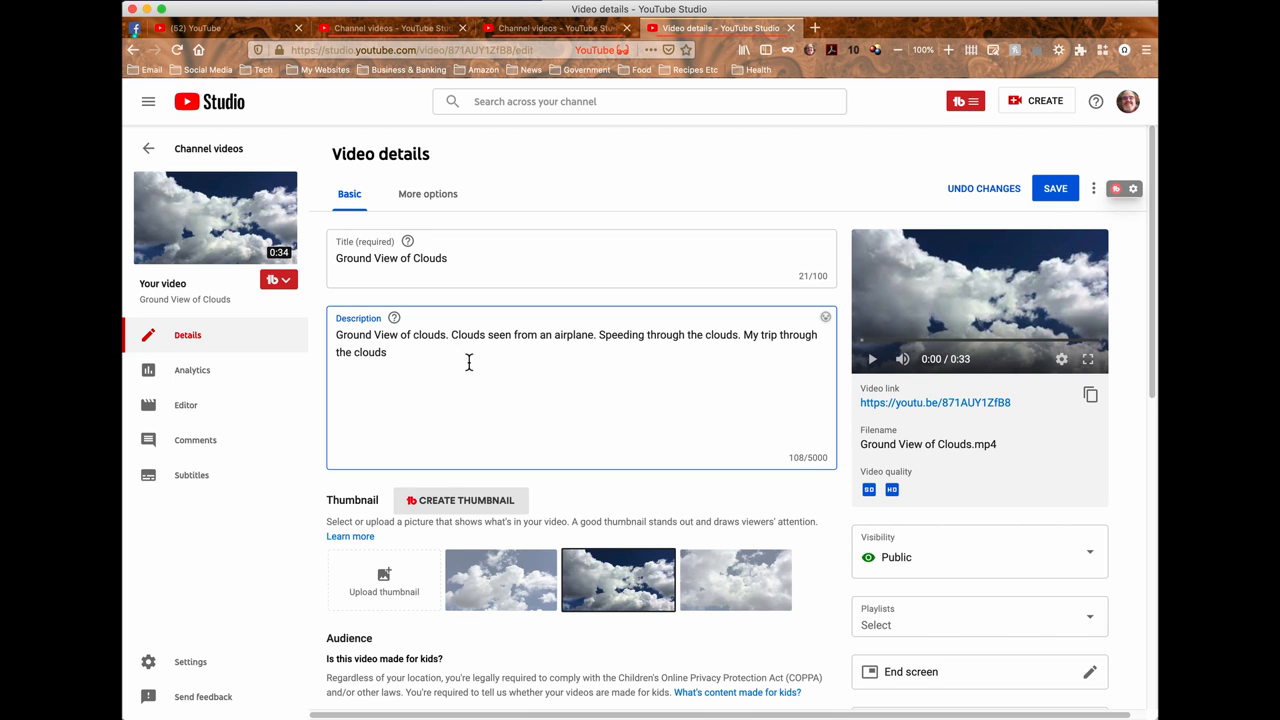
- Choose the middle suggested thumbnail and add the tag "Clouds seen from an airplane" to the video
scroll(524, 365, down, 3)
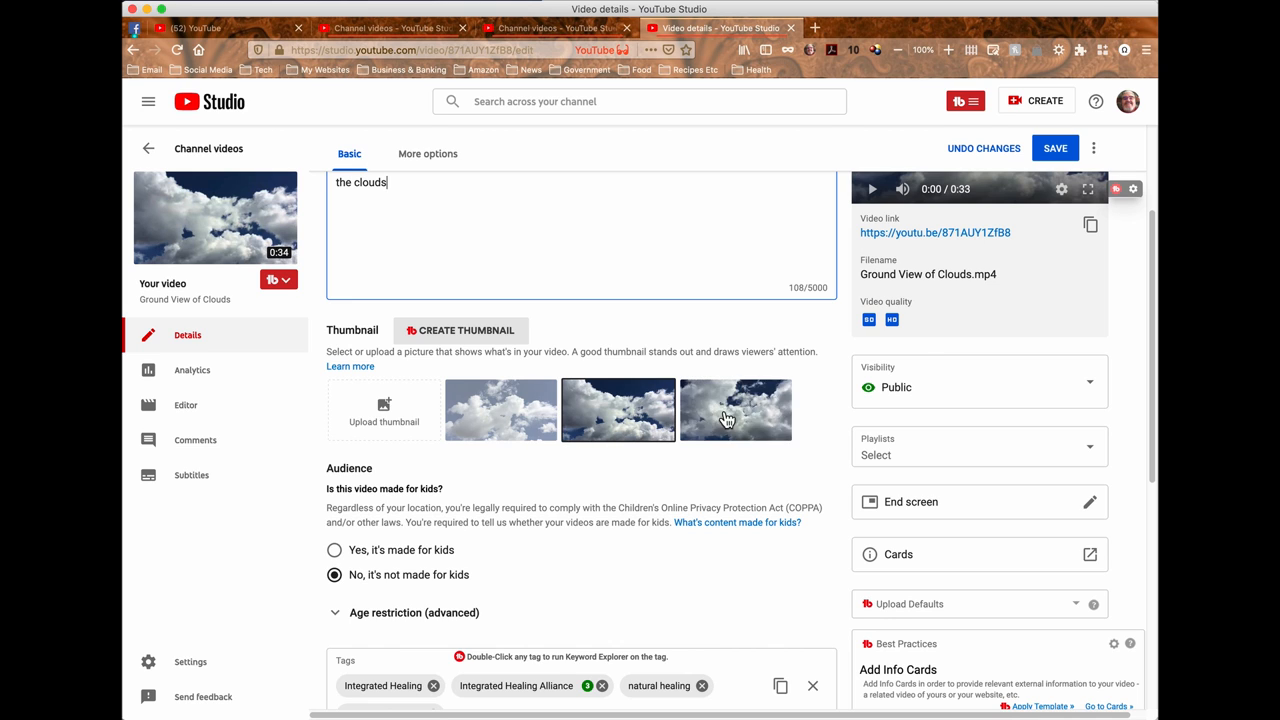
click(632, 426)
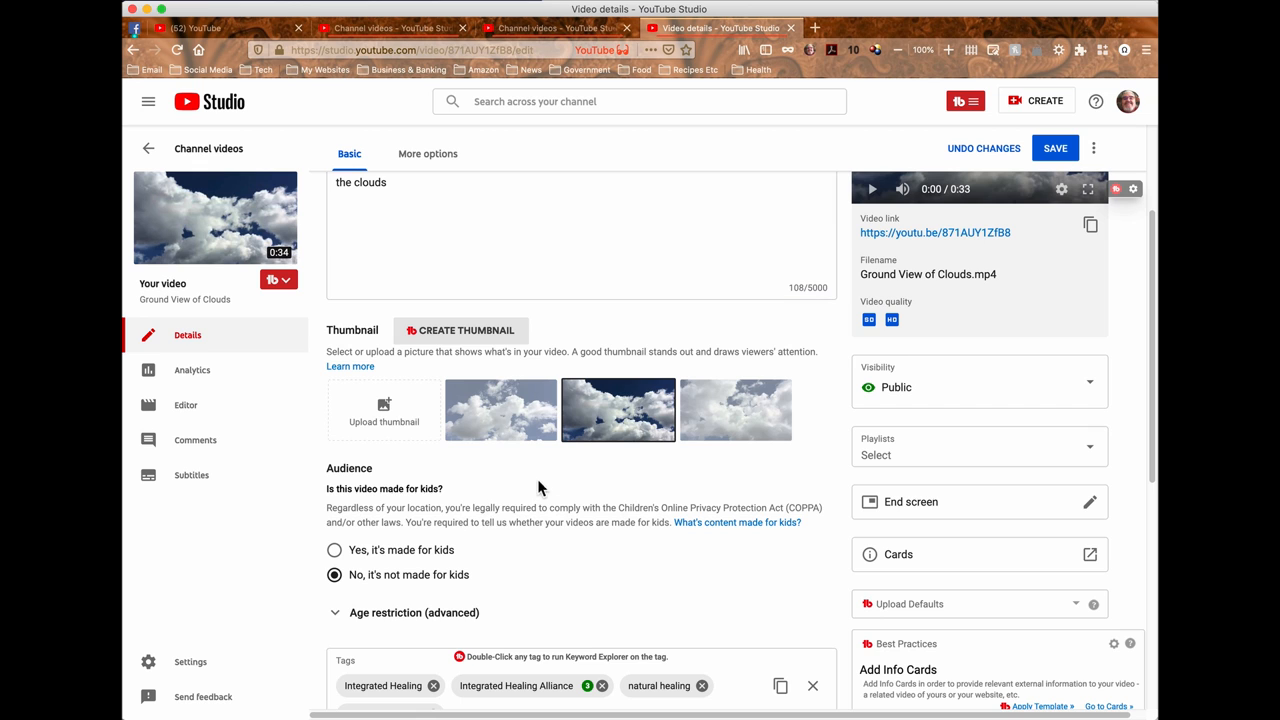
scroll(538, 487, down, 4)
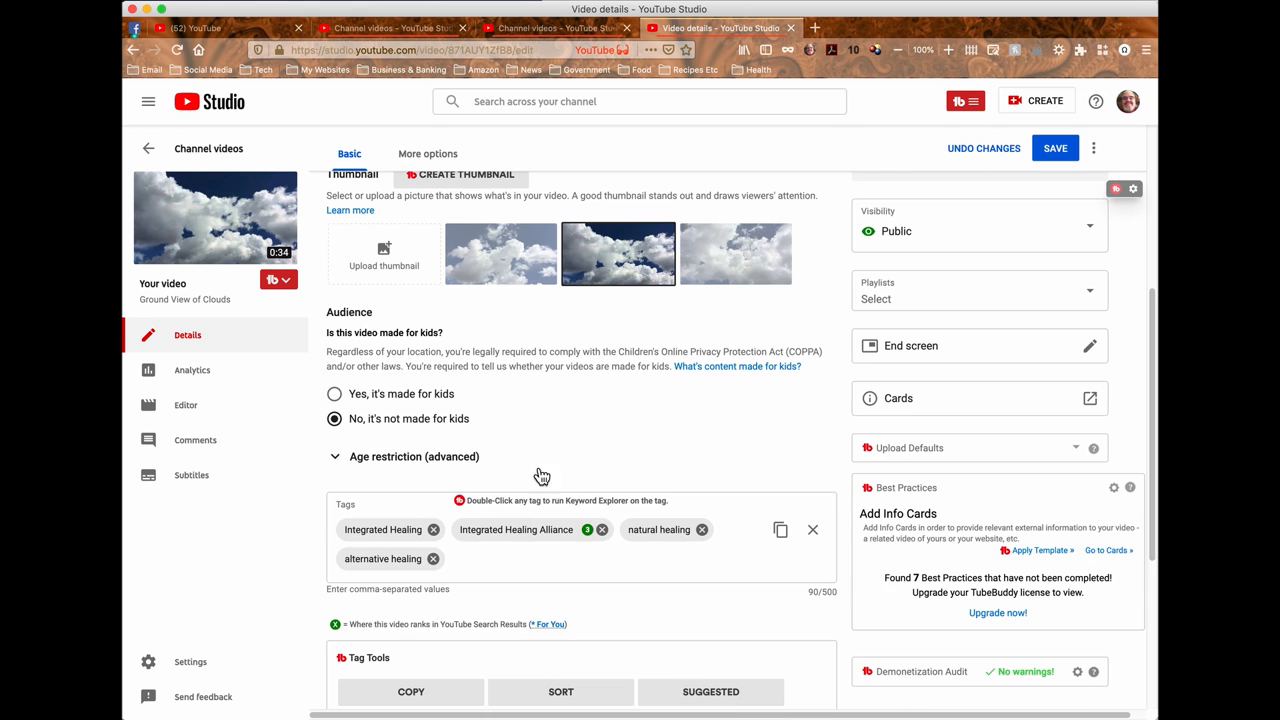
click(501, 517)
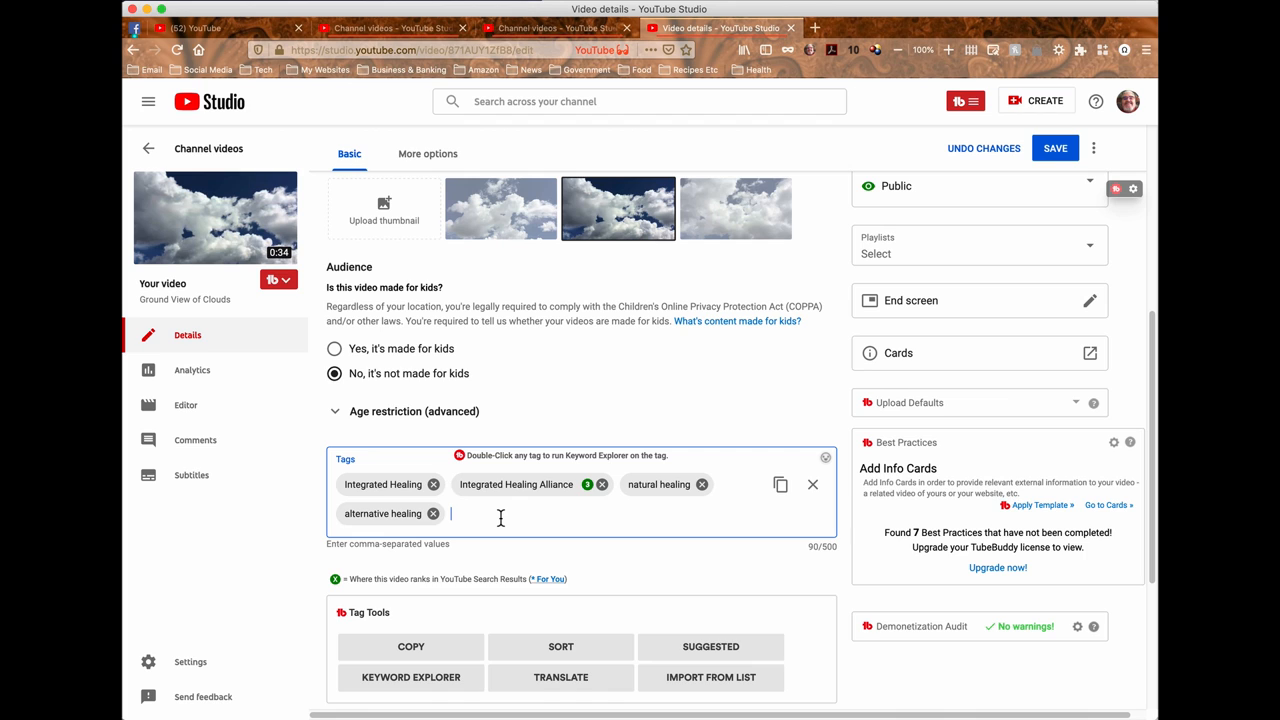
text(Clouds seen from an airplane)
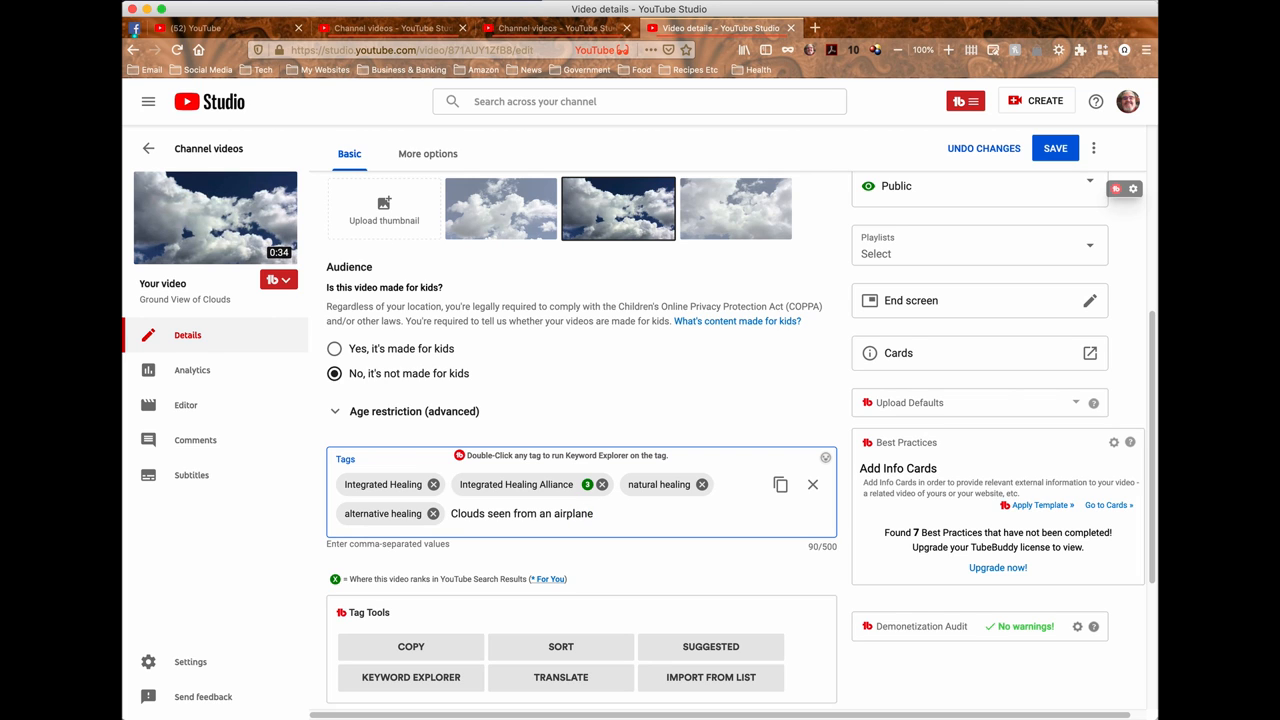
key(Return)
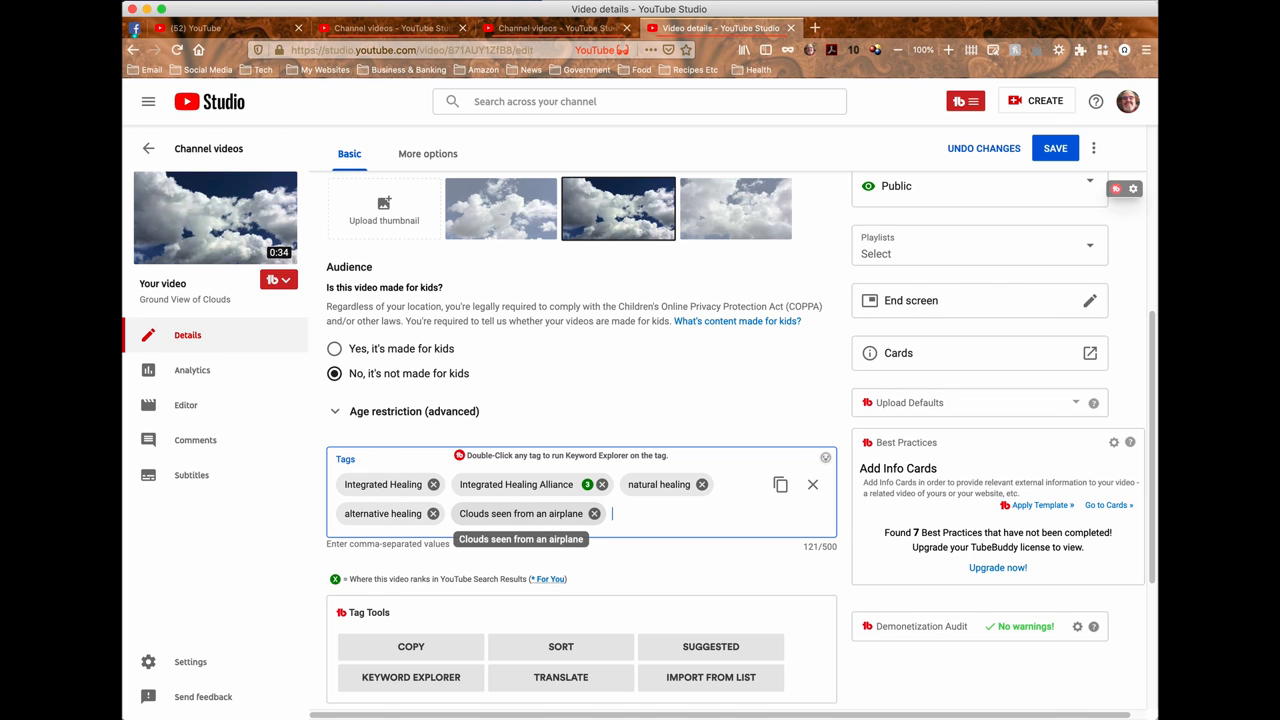
- Set the video's recording date to May 18, 2020 in the additional options
scroll(666, 560, down, 1)
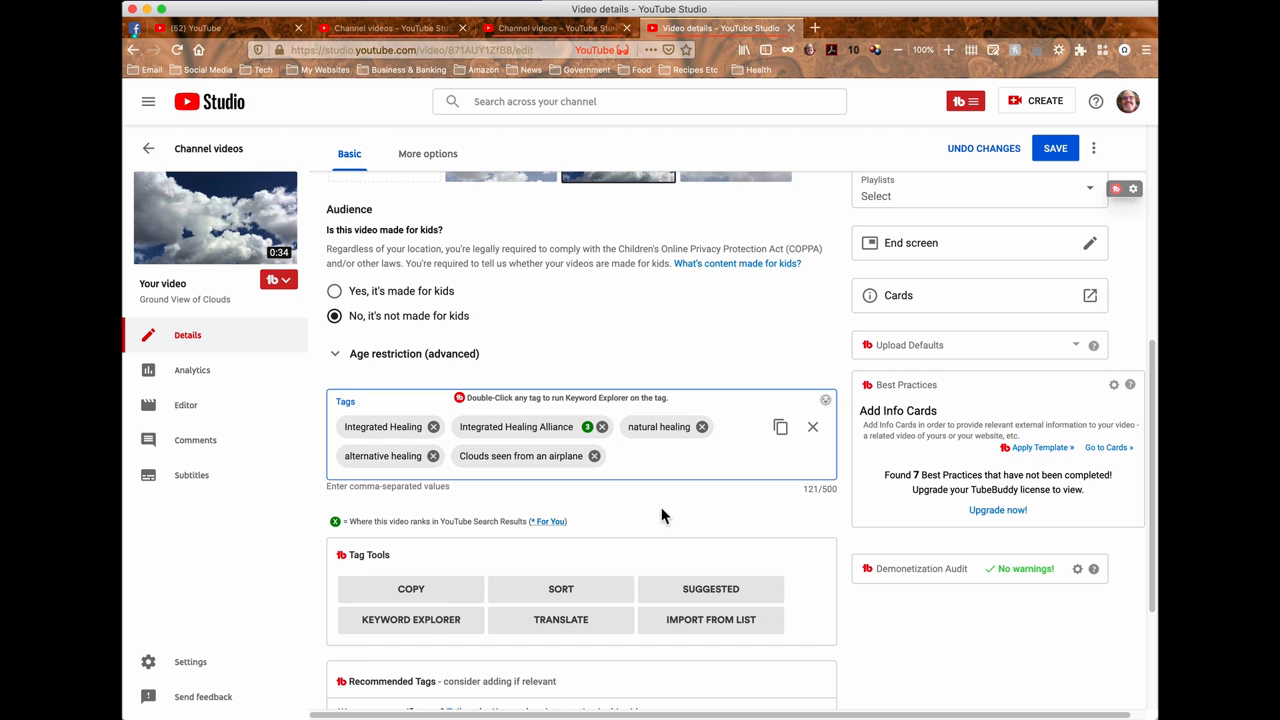
scroll(649, 515, down, 1)
scroll(649, 507, down, 2)
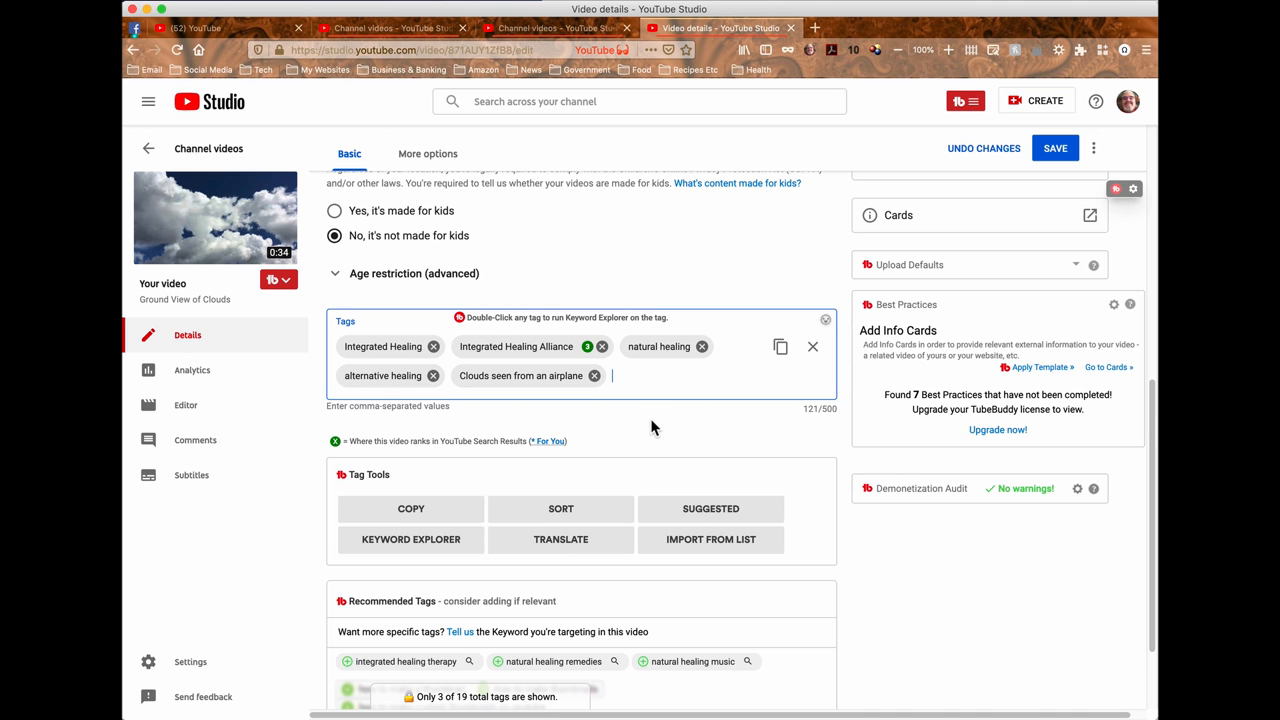
scroll(651, 429, down, 2)
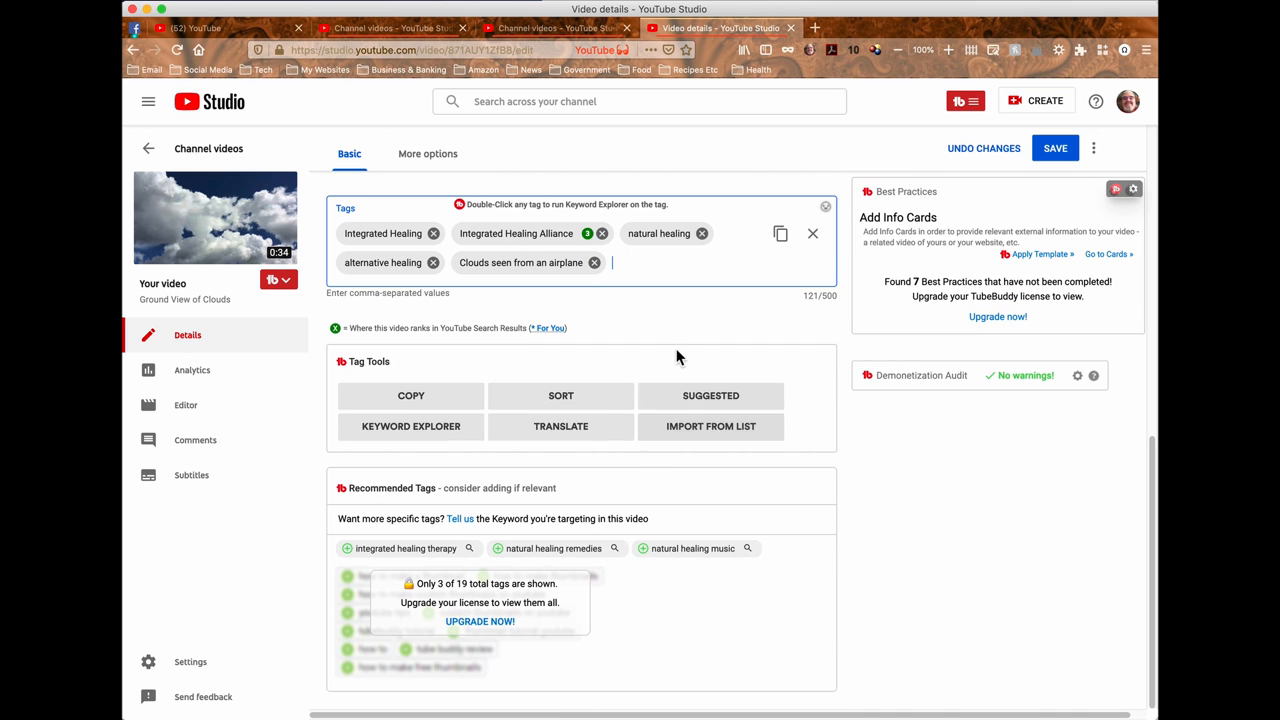
scroll(677, 340, up, 10)
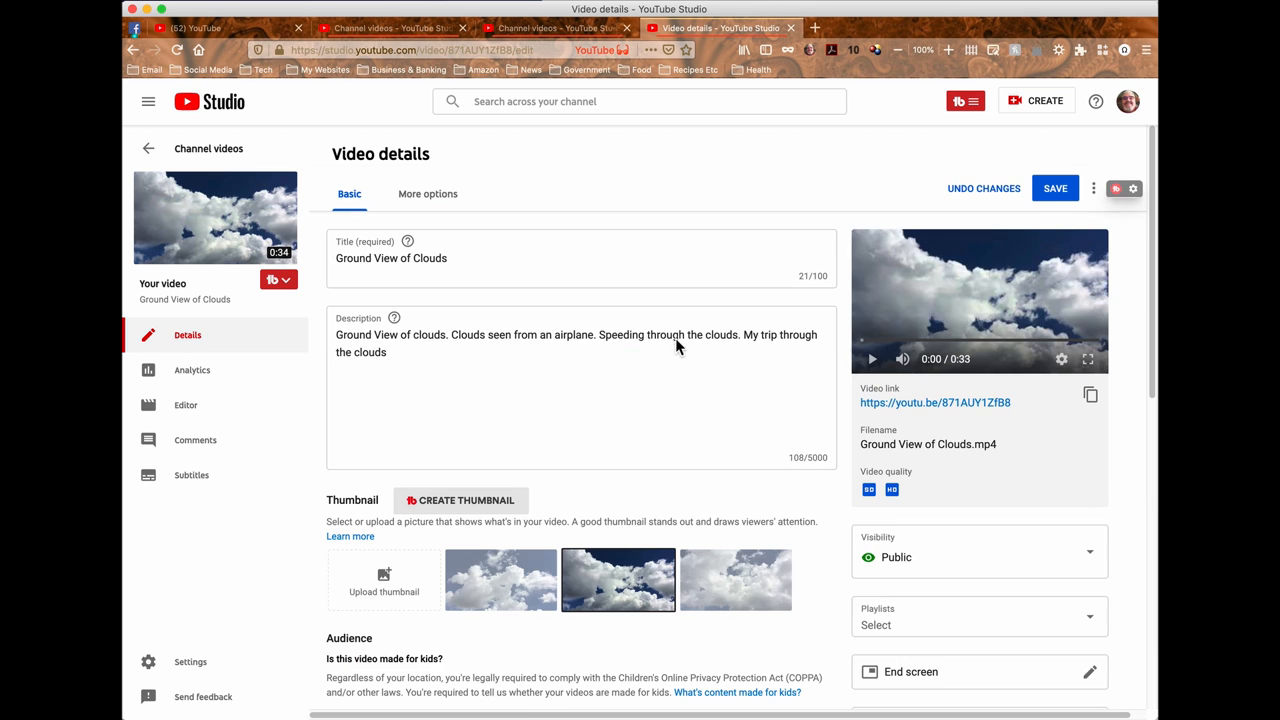
click(445, 203)
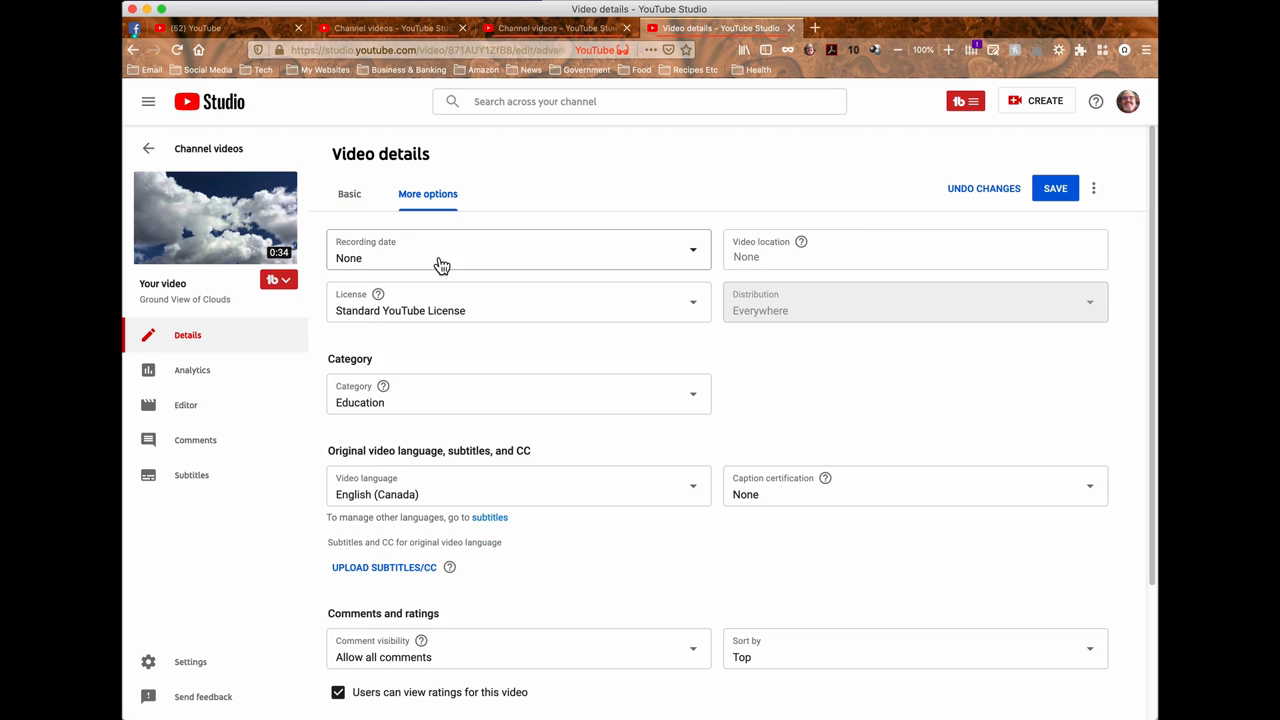
click(441, 265)
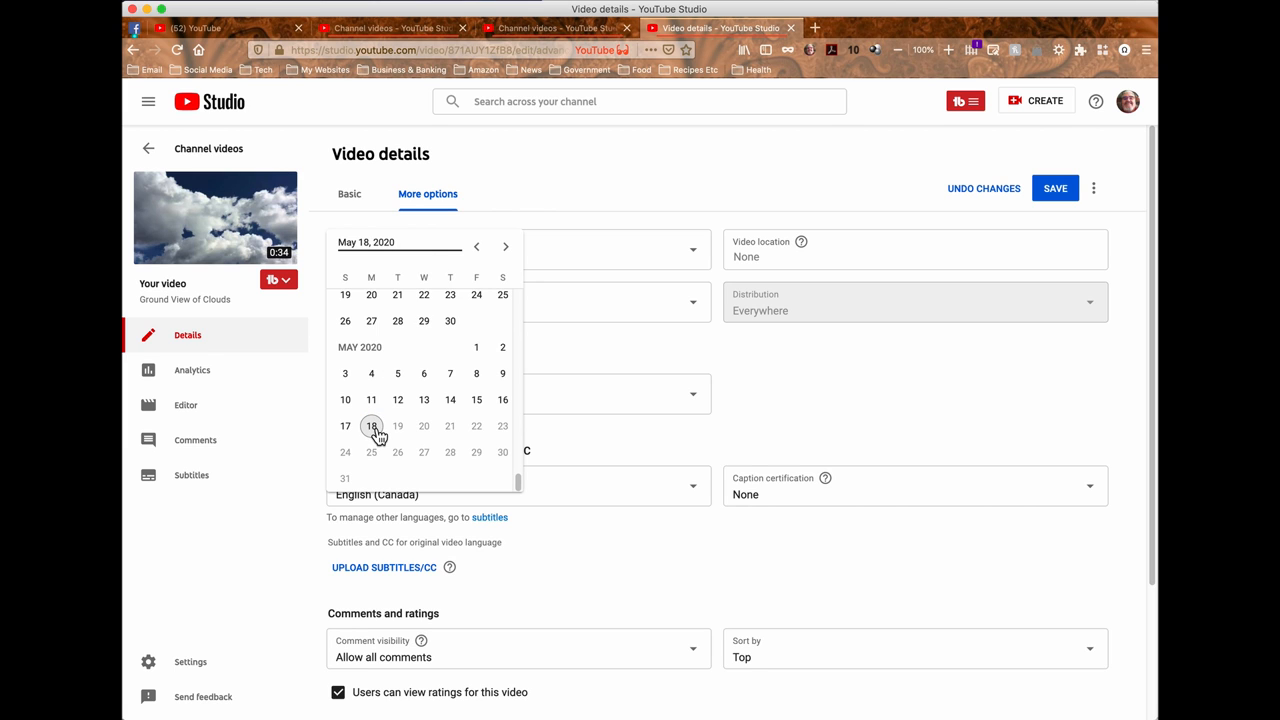
click(372, 427)
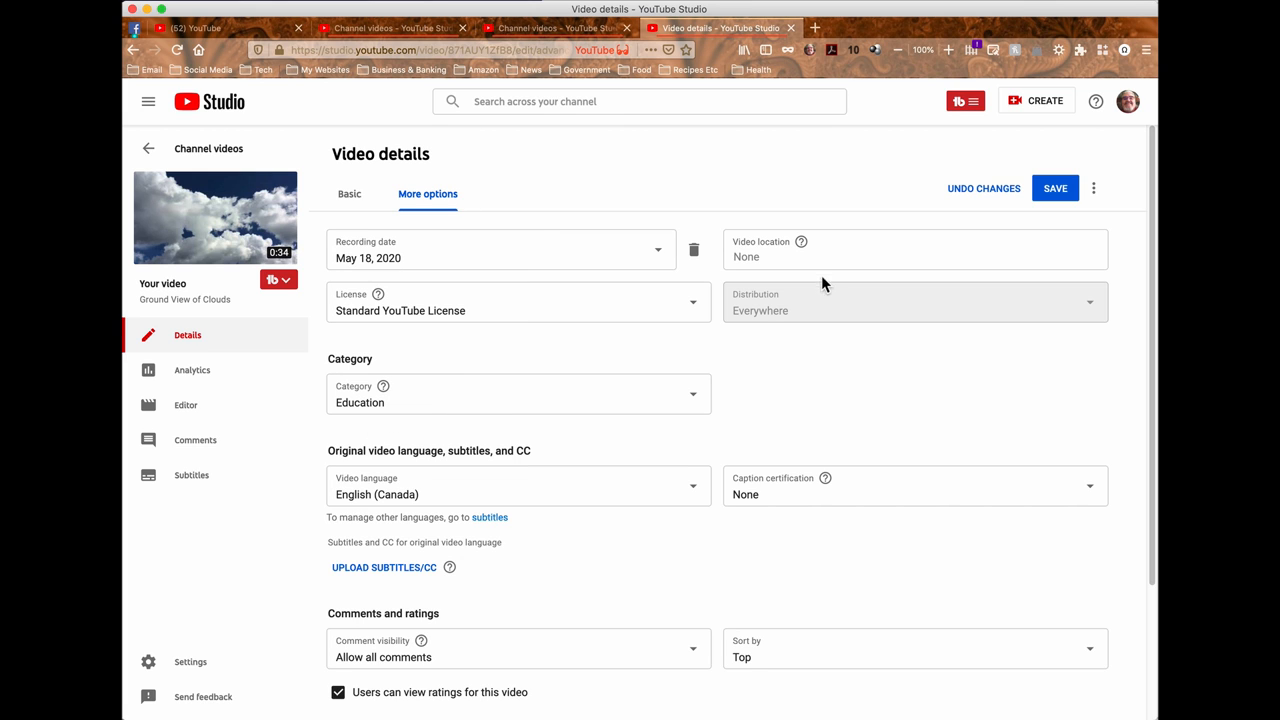
- Search for "alberta" as the video location and choose Alberta
click(795, 264)
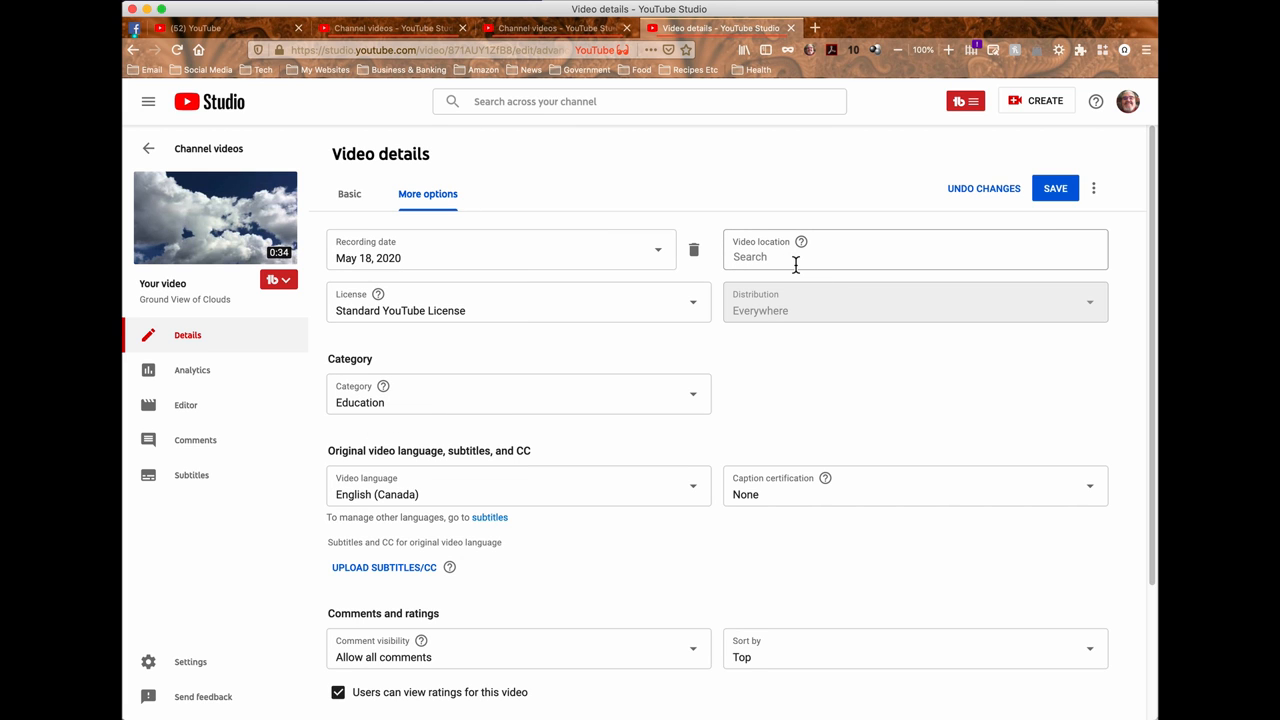
text(albert)
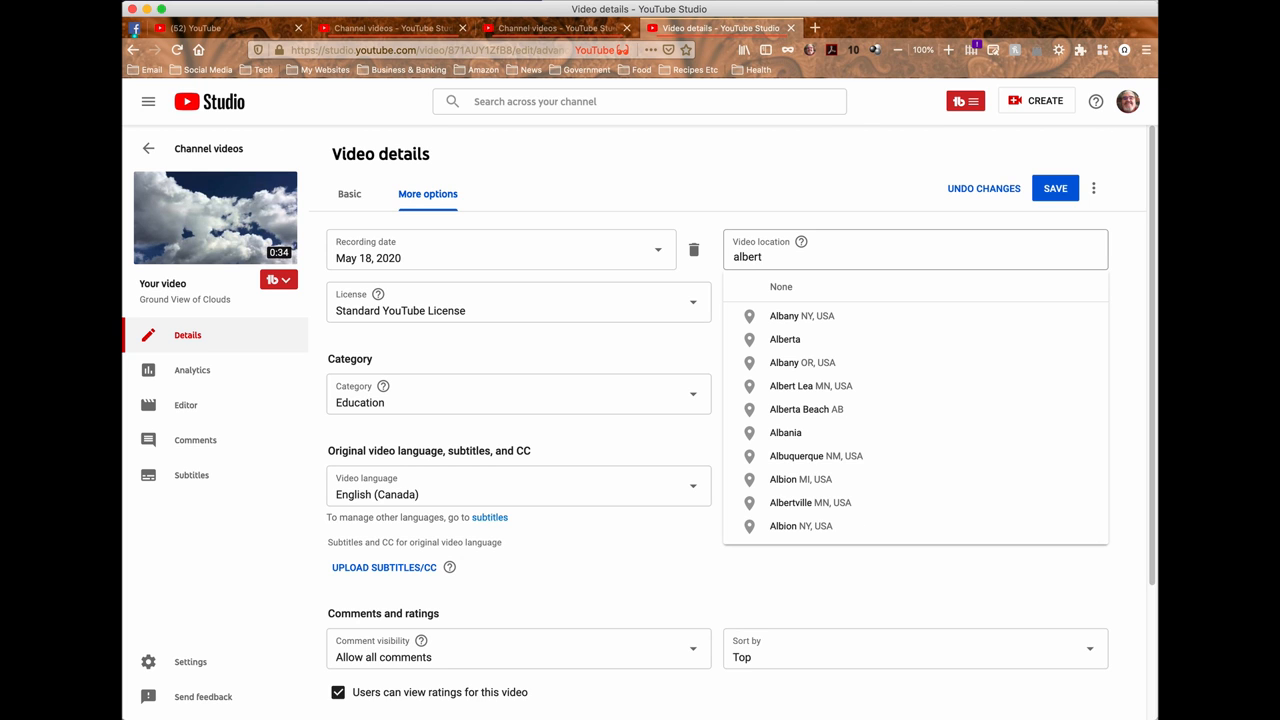
text(a)
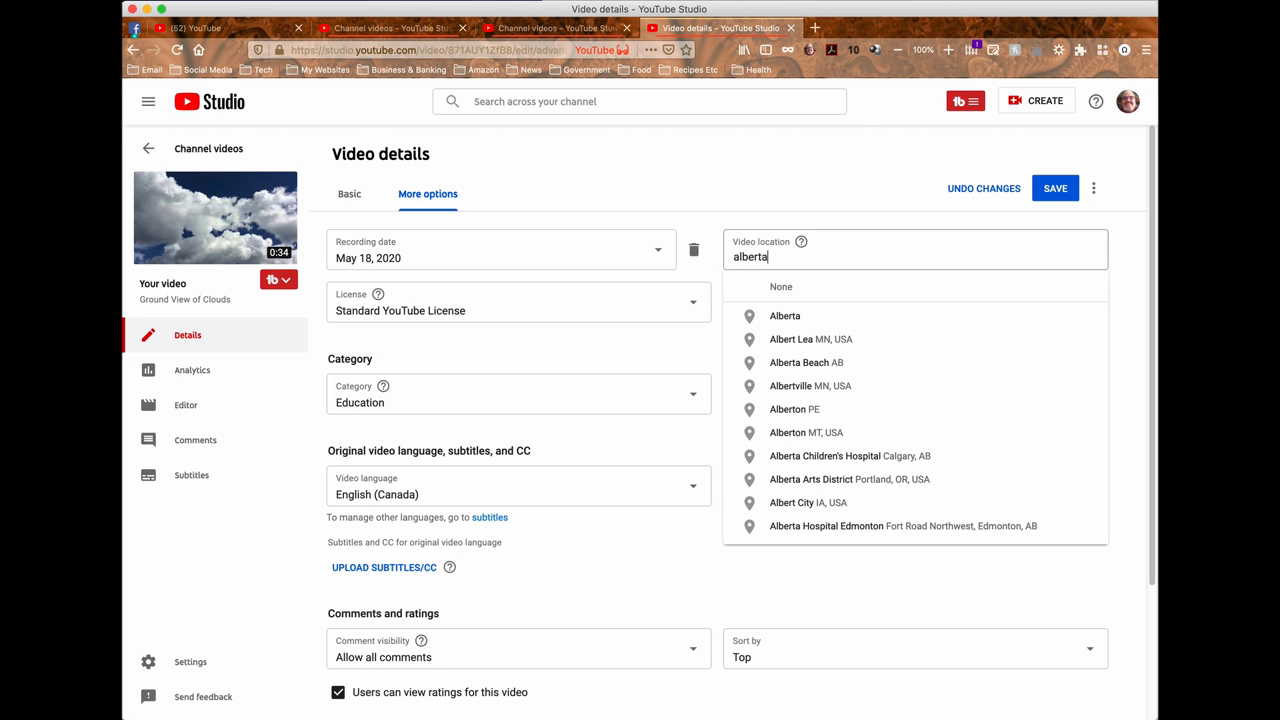
click(808, 320)
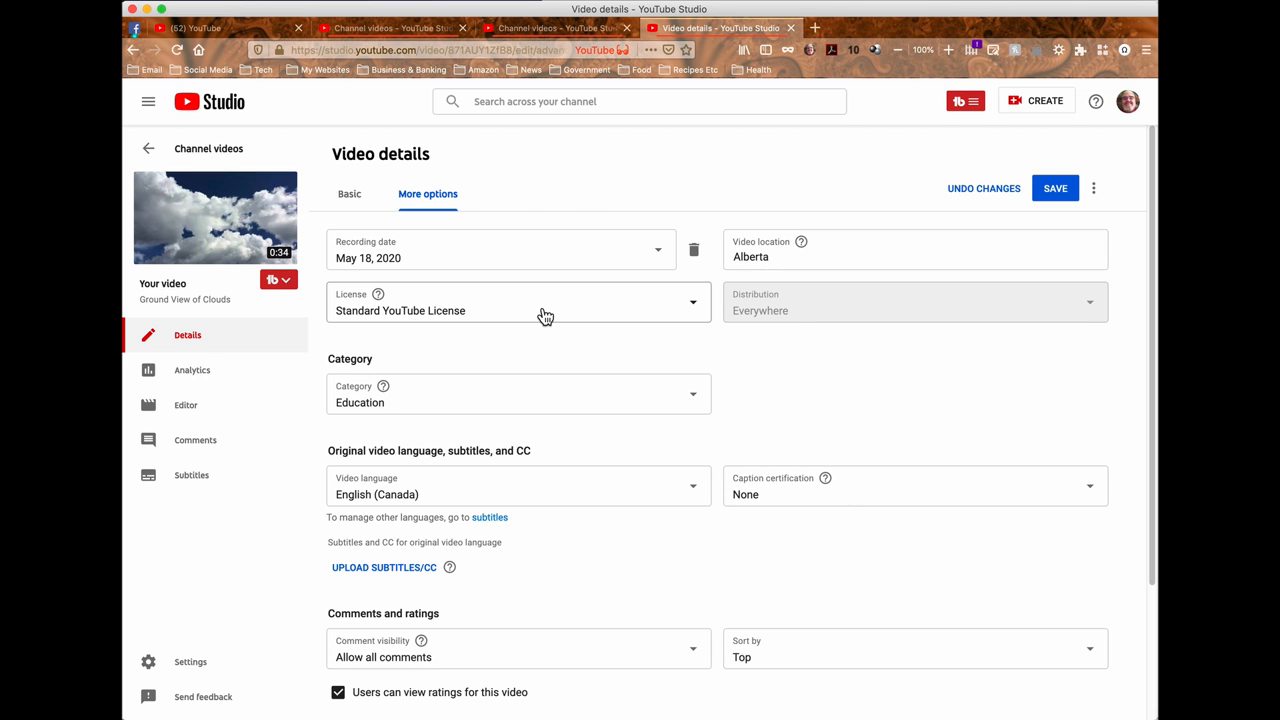
- Set the category to Education and certify that the content does not fall within a category requiring captions under FCC regulations (47 C.F.R. § 79)
click(700, 402)
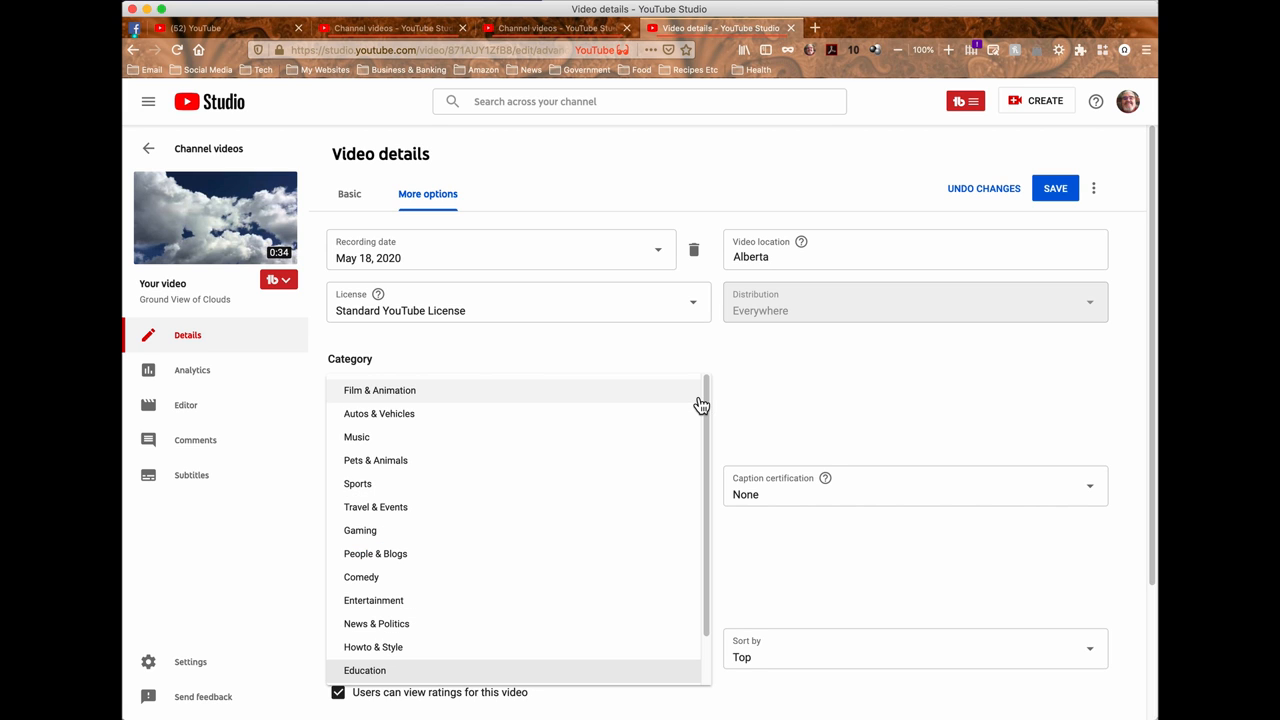
scroll(647, 443, down, 1)
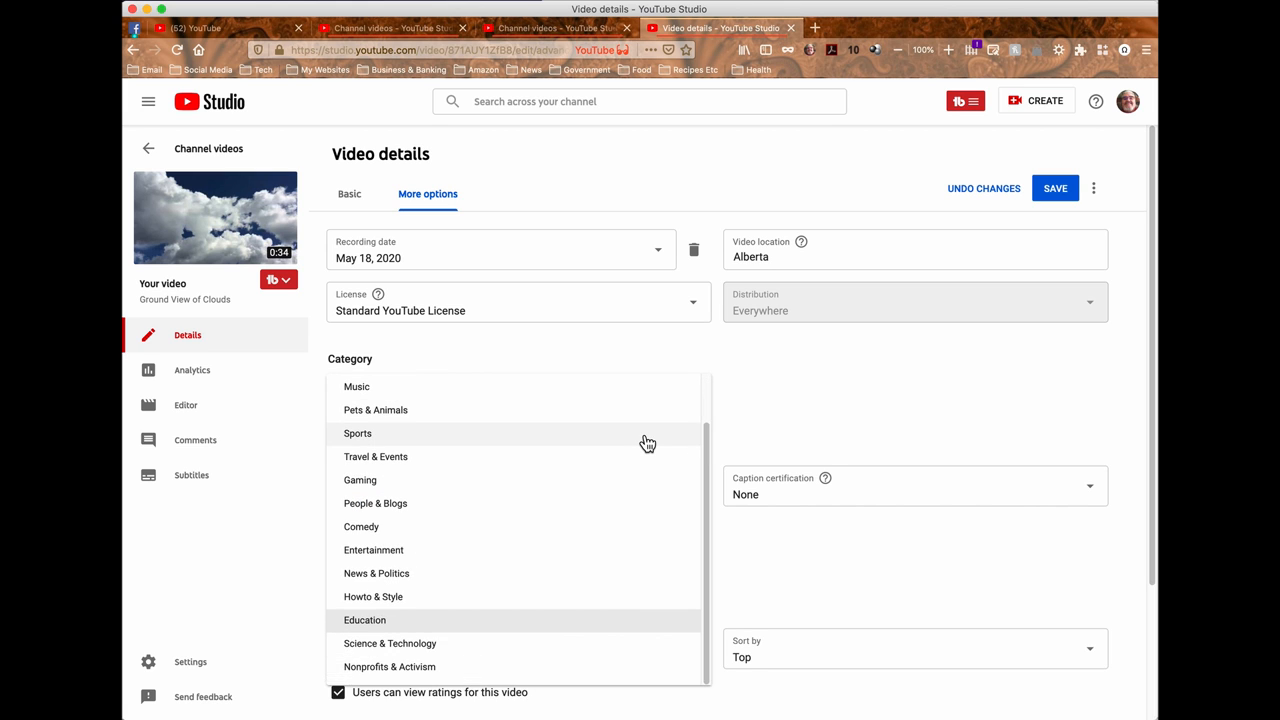
scroll(647, 443, up, 1)
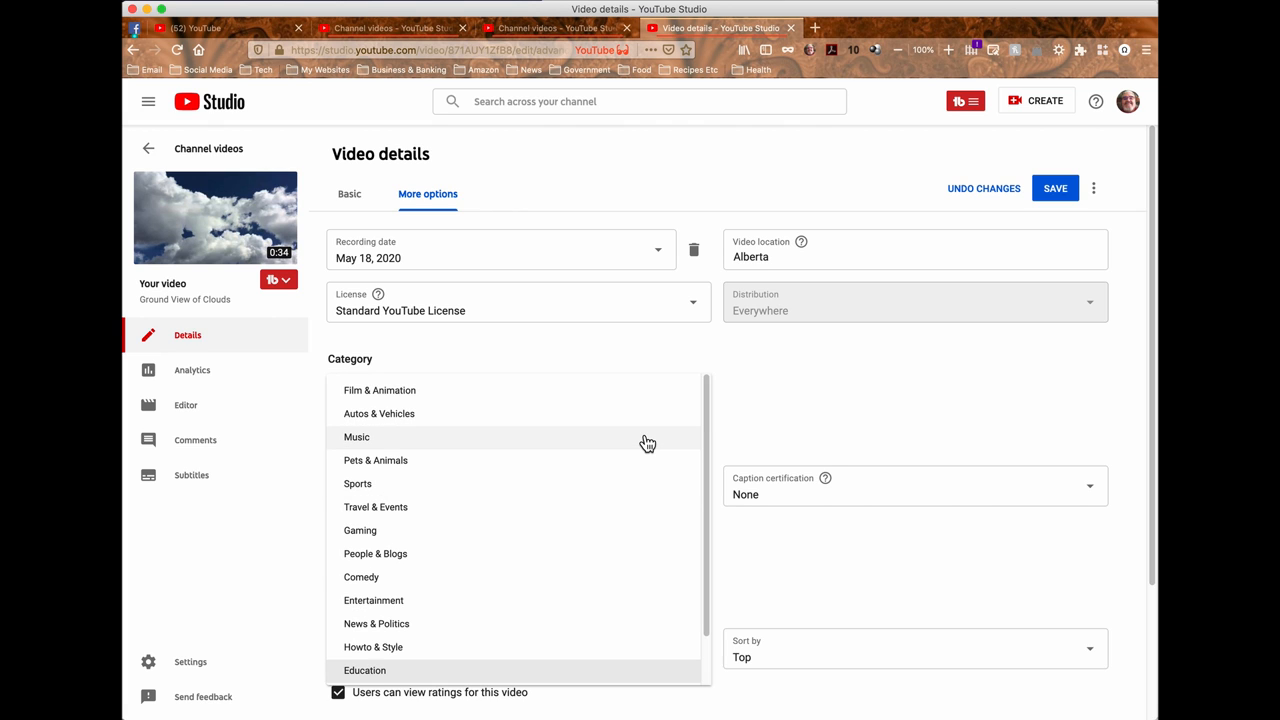
scroll(645, 443, down, 1)
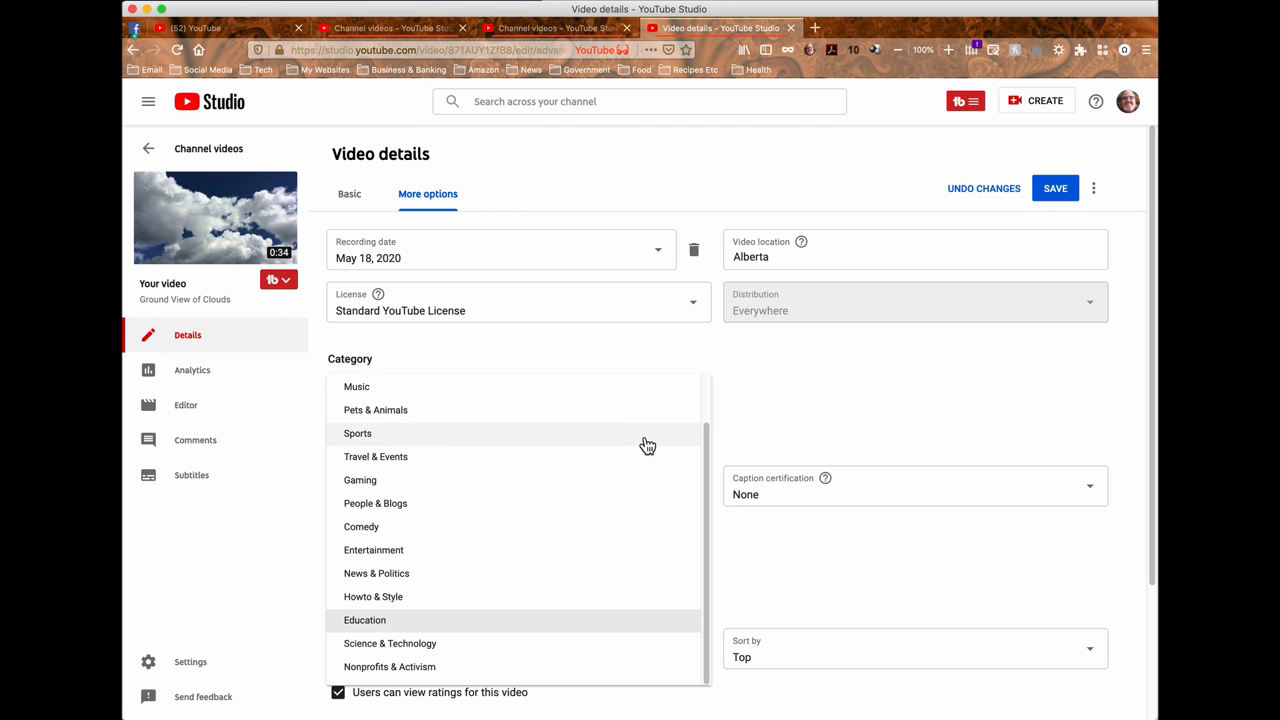
click(505, 622)
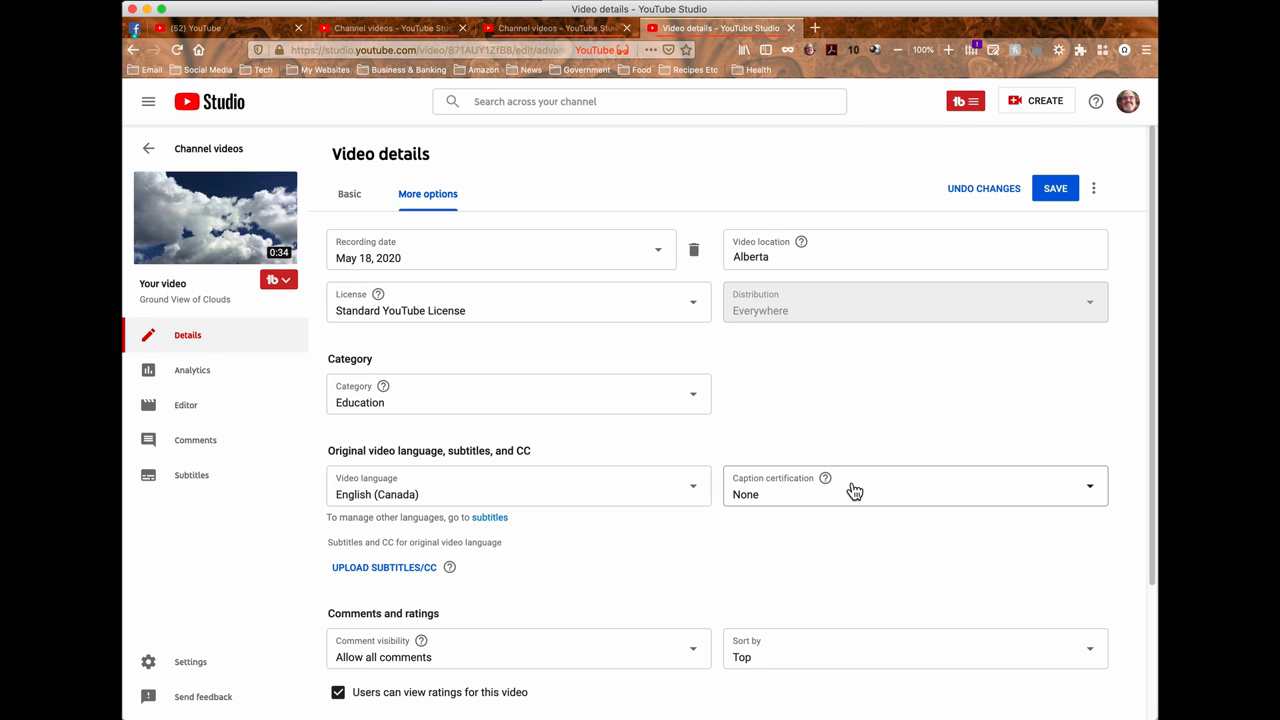
click(1095, 495)
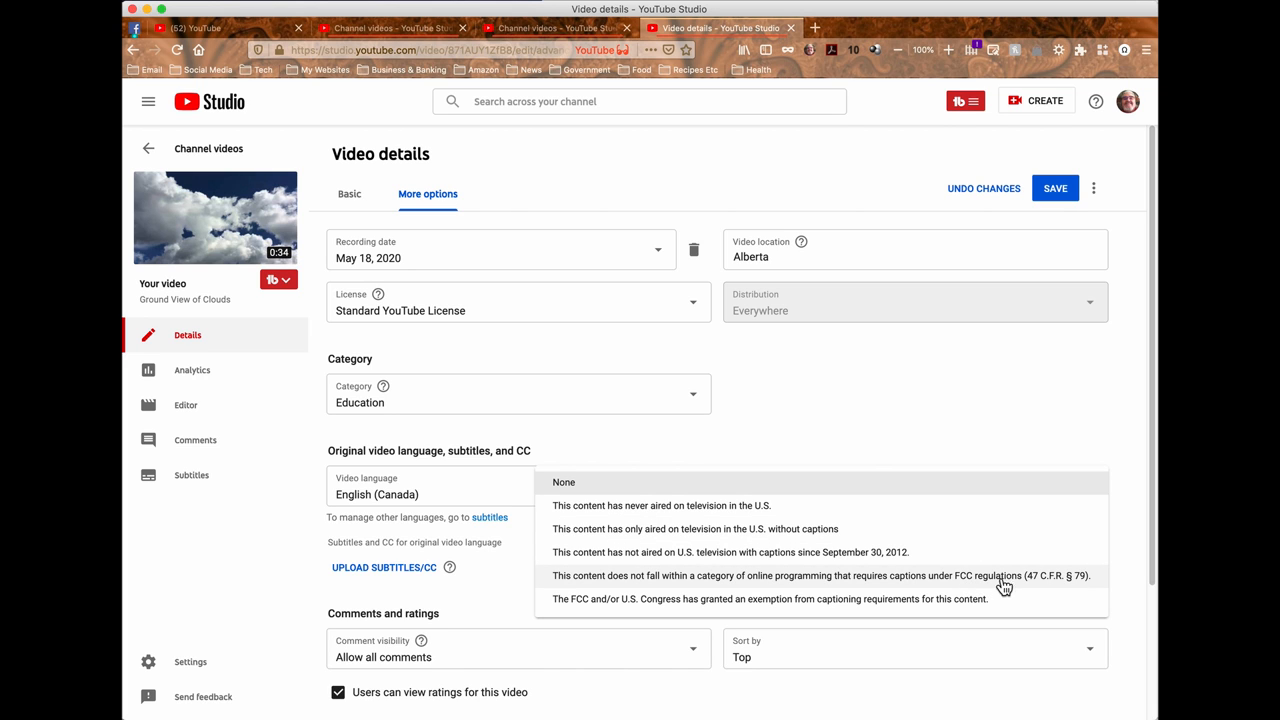
click(934, 576)
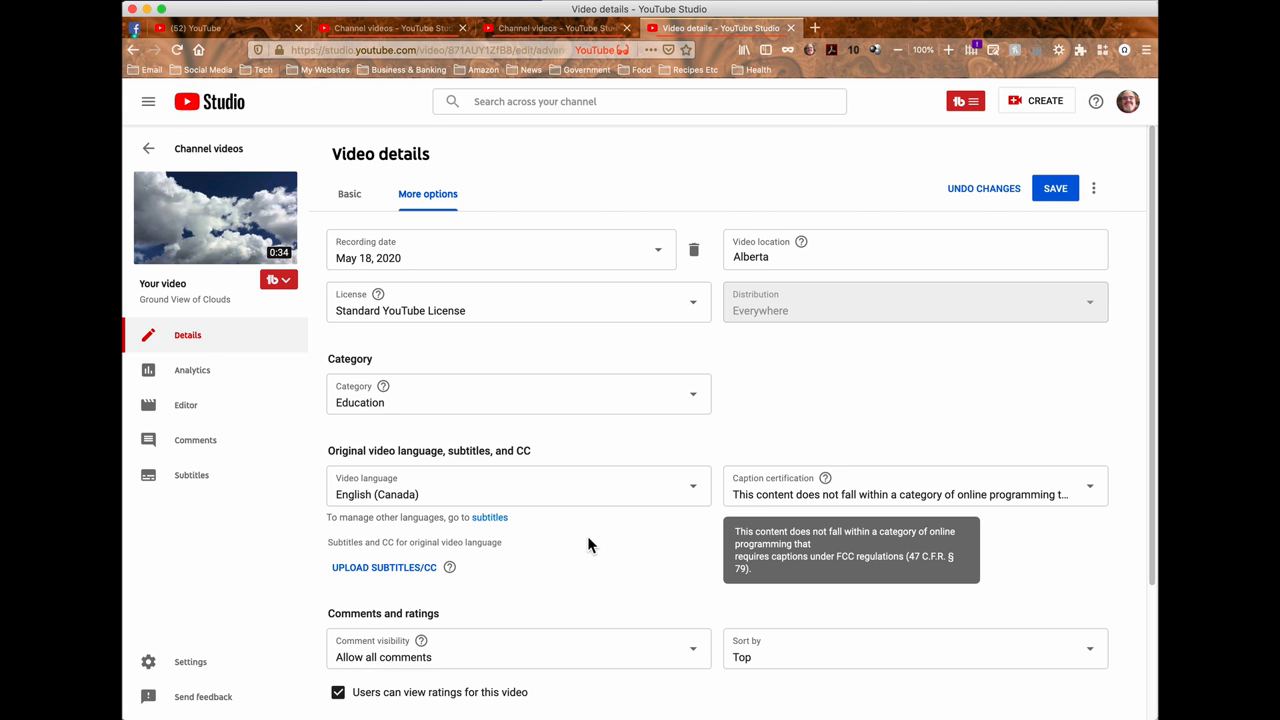
- Save the video details and return to the channel's video list, accepting the discarding of any remaining changes
scroll(584, 544, down, 3)
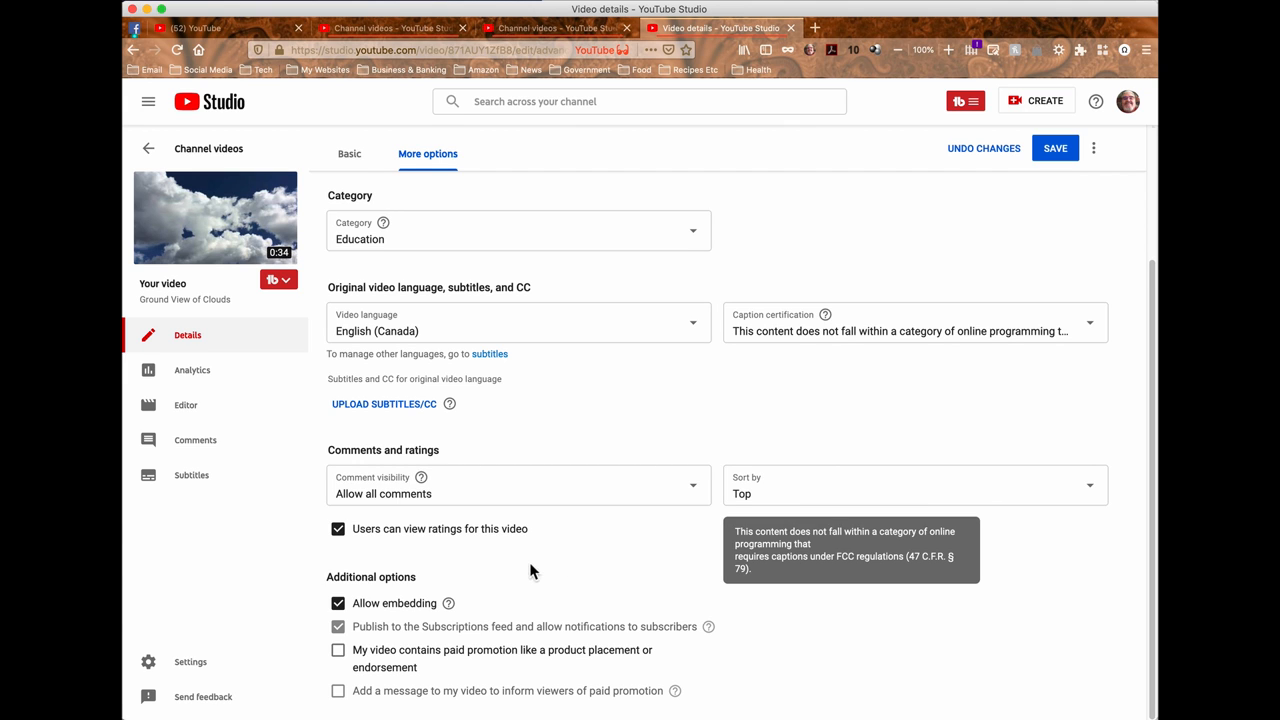
scroll(616, 353, up, 3)
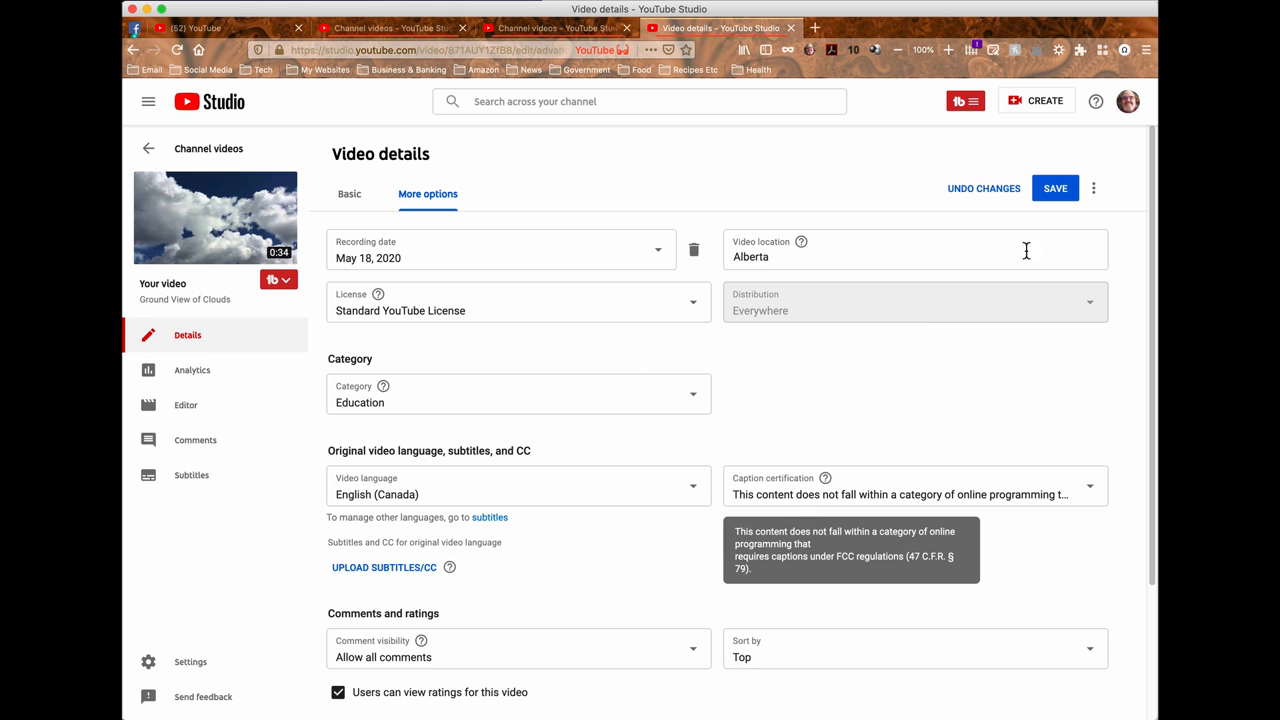
click(1058, 192)
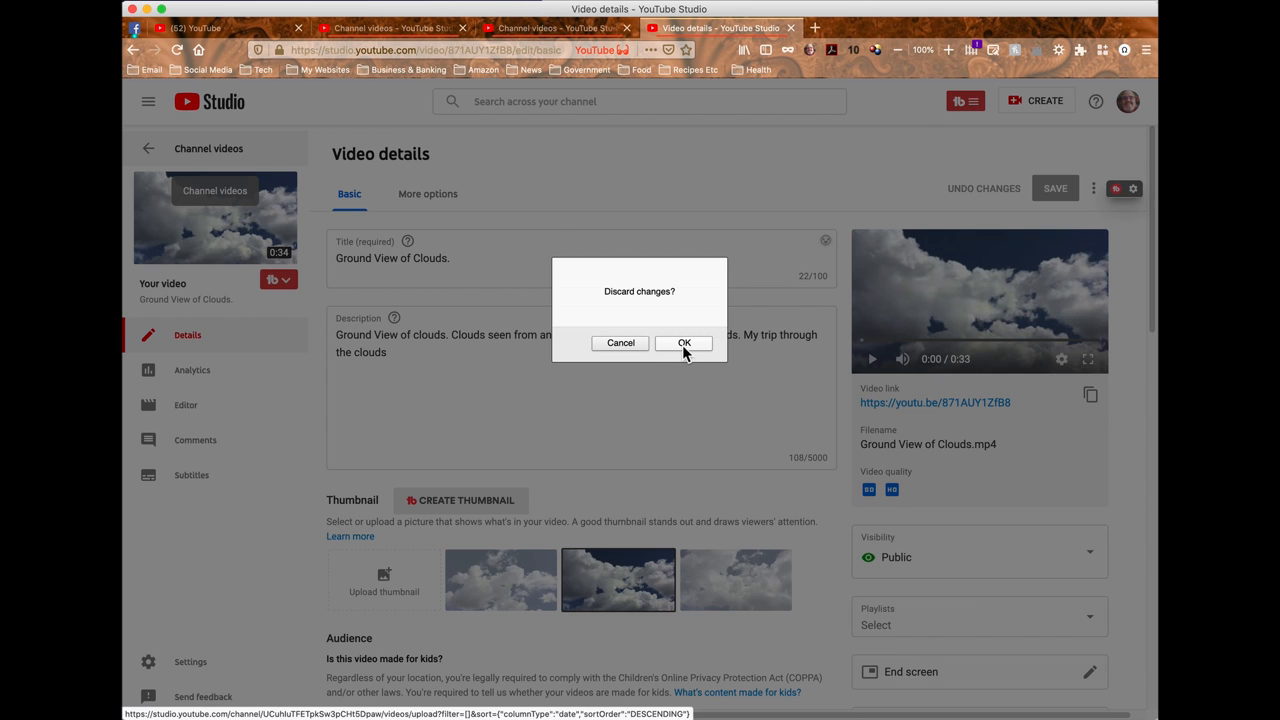
click(687, 345)
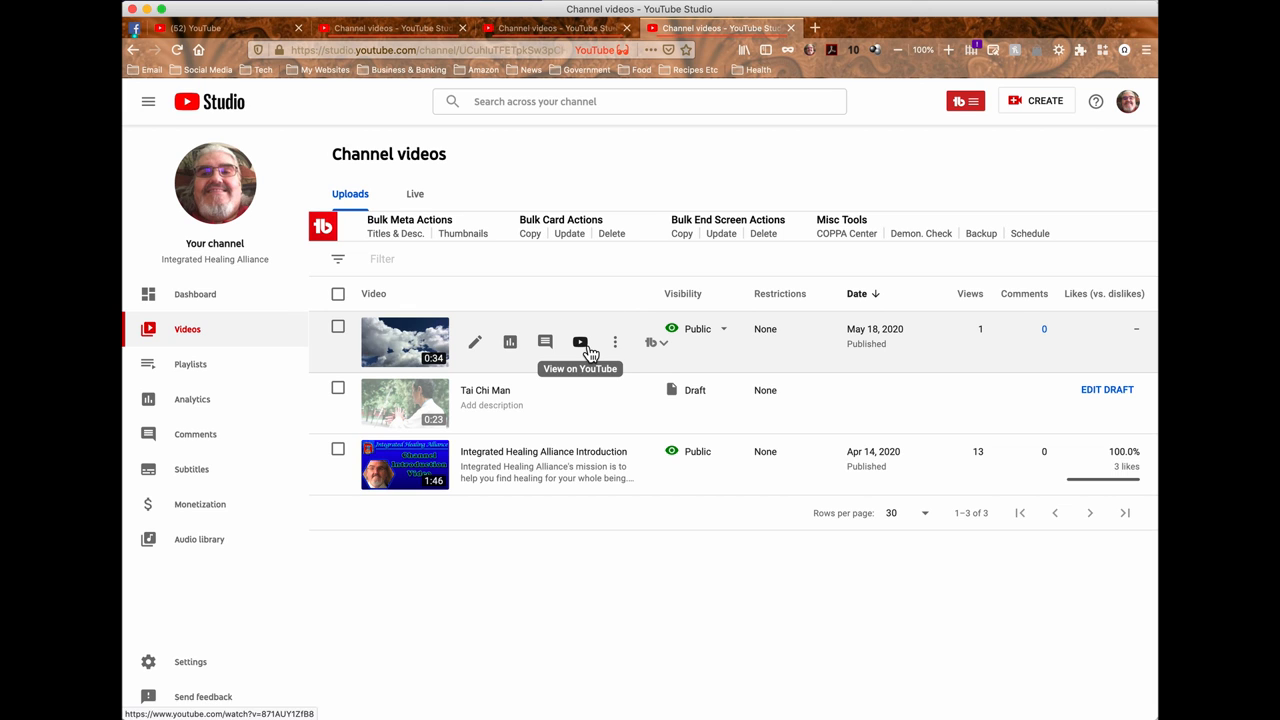
- Open the "Ground View of Clouds" video on YouTube and expand its description to review the location, category and tags
click(588, 348)
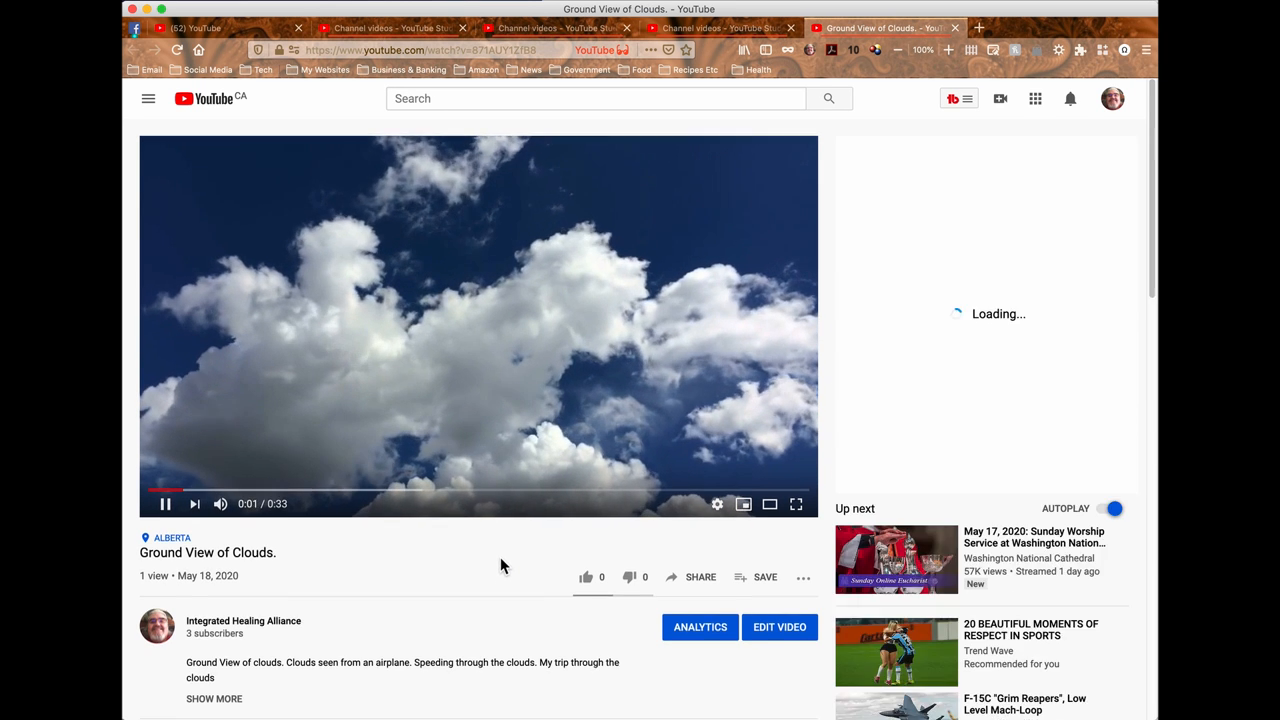
scroll(500, 557, down, 5)
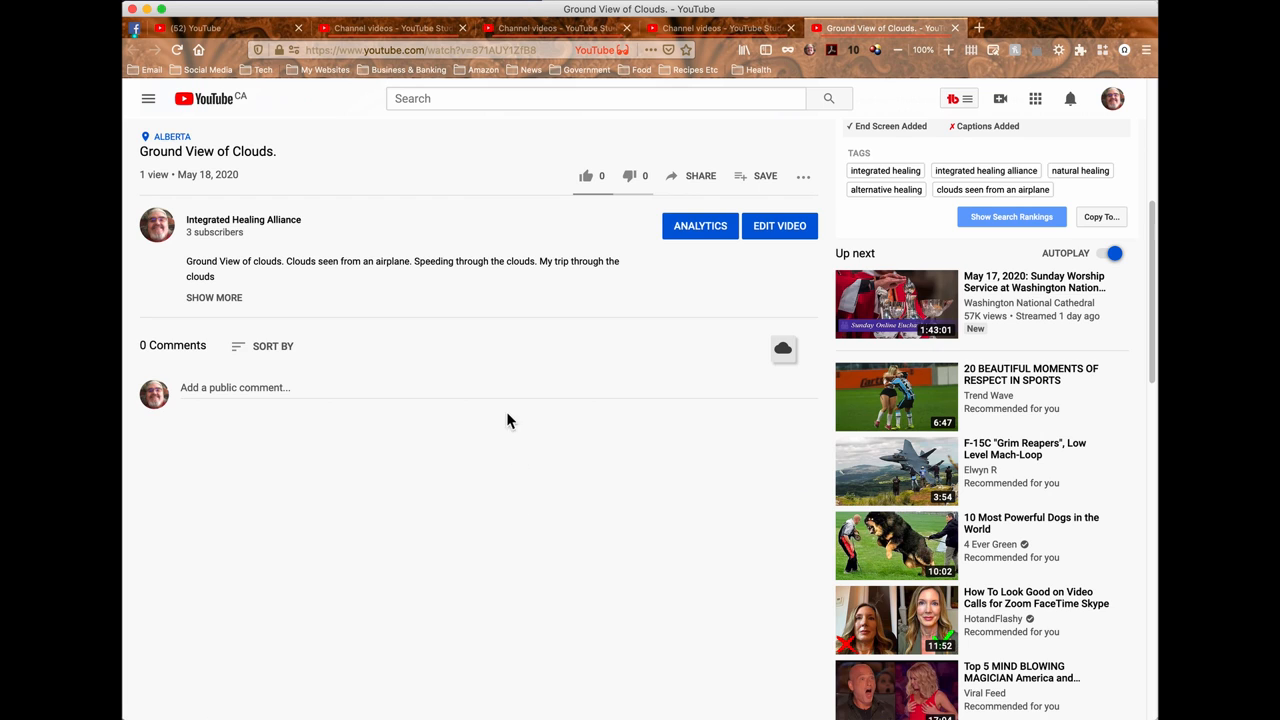
click(237, 298)
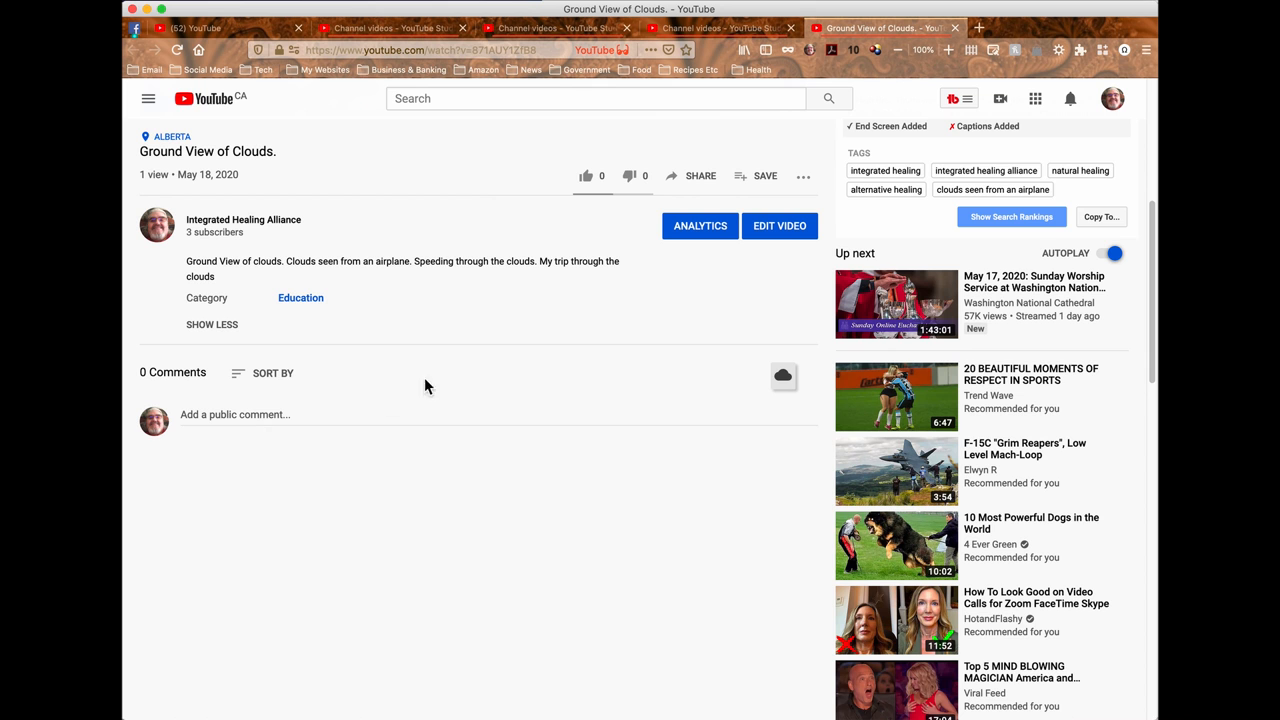
scroll(573, 294, up, 5)
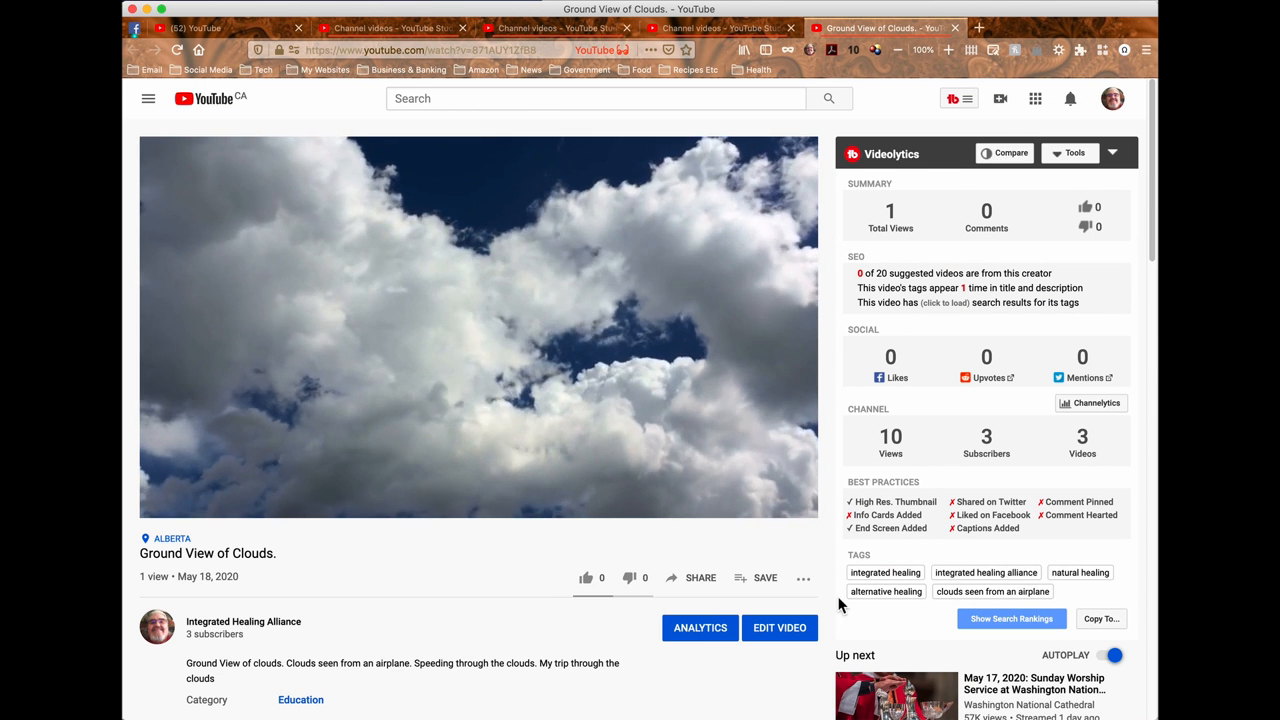
scroll(455, 567, down, 2)
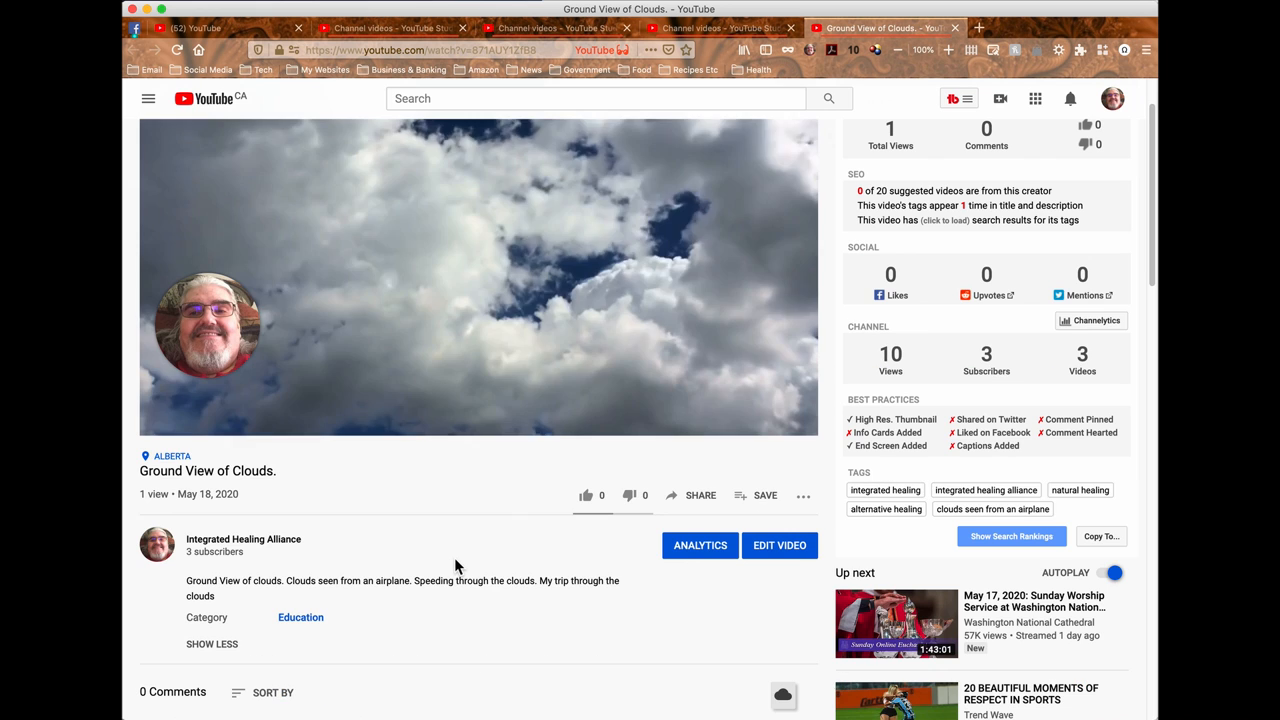